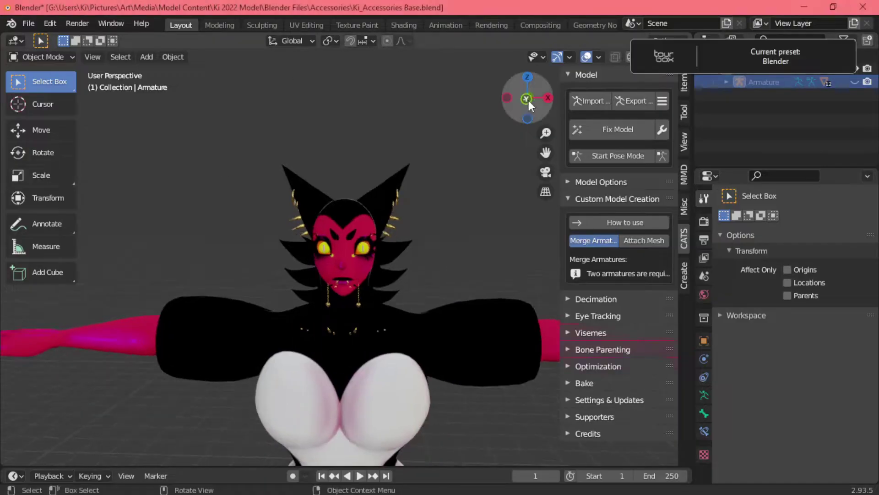
Step: Add a cube to the scene and enter Edit Mode
{"action": "mouse_move", "coordinate": [414, 133]}
{"action": "middle_mouse_down"}
{"action": "mouse_move", "coordinate": [493, 164]}
{"action": "mouse_move", "coordinate": [517, 135]}
{"action": "middle_mouse_up"}
{"action": "left_click", "coordinate": [146, 57]}
{"action": "mouse_move", "coordinate": [163, 72]}
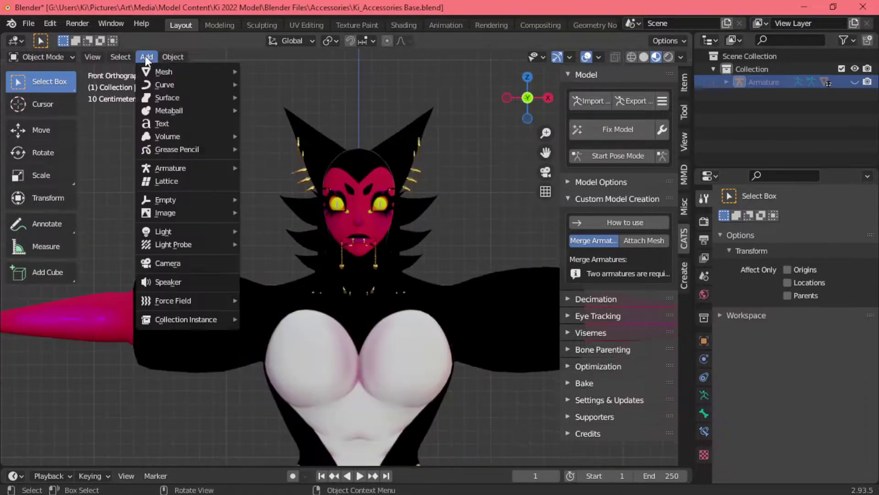
{"action": "left_click", "coordinate": [267, 84]}
{"action": "key", "text": "Tab"}
{"action": "left_click", "coordinate": [45, 365]}
Step: Loop-cut the cube down the middle and delete its left half
{"action": "left_click", "coordinate": [360, 238]}
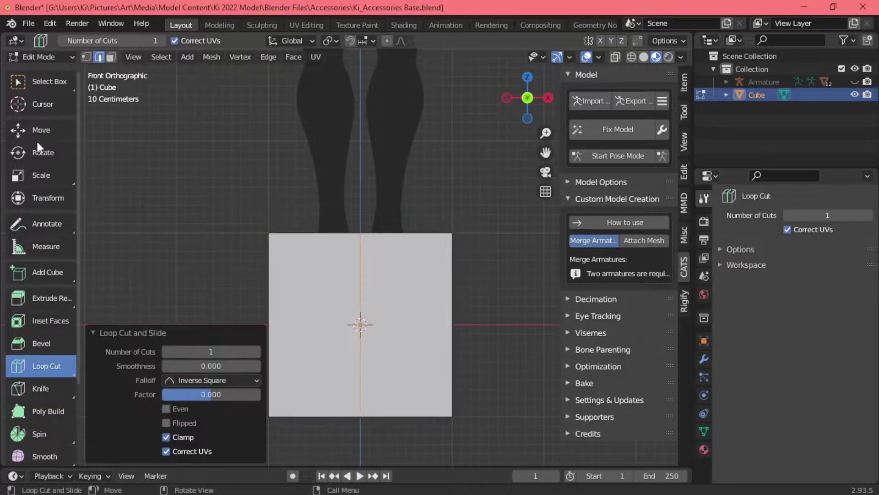
{"action": "left_click", "coordinate": [45, 81]}
{"action": "scroll", "coordinate": [281, 184], "scroll_direction": "down", "scroll_amount": 1}
{"action": "key", "text": "1"}
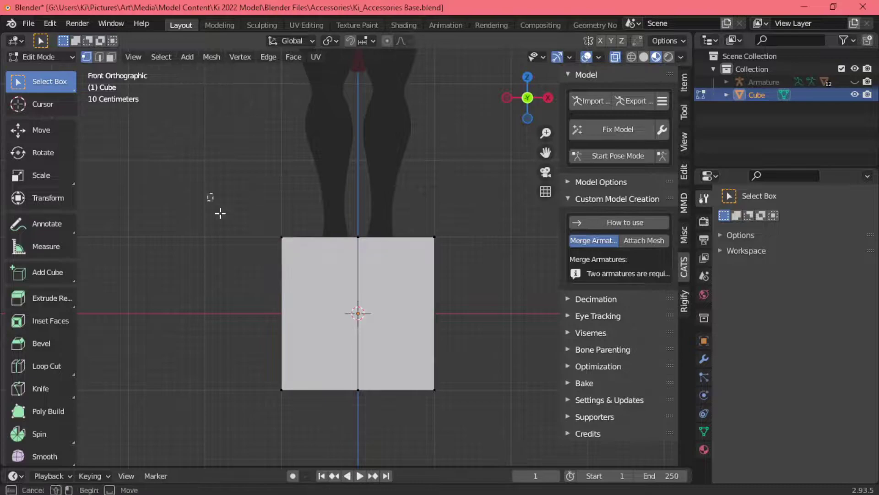
{"action": "left_click_drag", "start_coordinate": [220, 213], "coordinate": [350, 453]}
{"action": "key", "text": "x"}
{"action": "left_click", "coordinate": [599, 57]}
{"action": "left_click", "coordinate": [41, 57]}
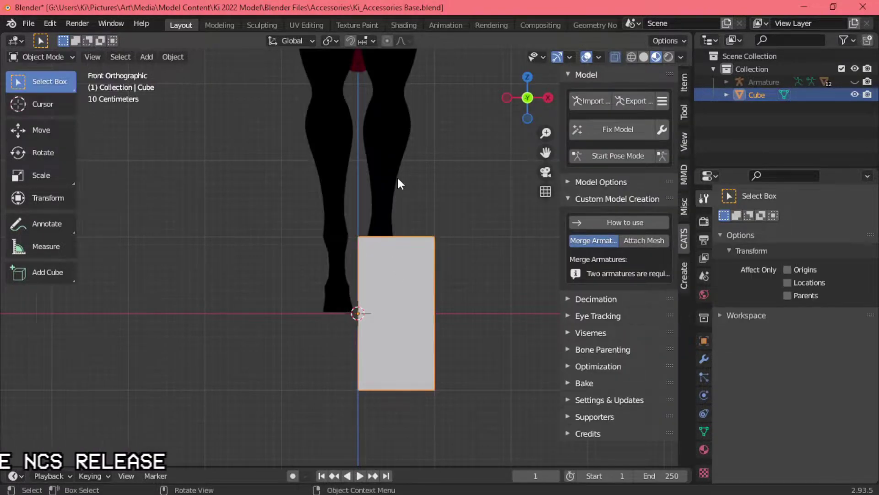
Step: Switch the viewport to plain grey Solid studio shading
{"action": "middle_click_drag", "start_coordinate": [486, 306], "coordinate": [509, 293]}
{"action": "left_click", "coordinate": [704, 430]}
{"action": "left_click", "coordinate": [703, 358]}
{"action": "mouse_move", "coordinate": [435, 298]}
{"action": "middle_mouse_down"}
{"action": "mouse_move", "coordinate": [404, 290]}
{"action": "mouse_move", "coordinate": [458, 284]}
{"action": "middle_mouse_up"}
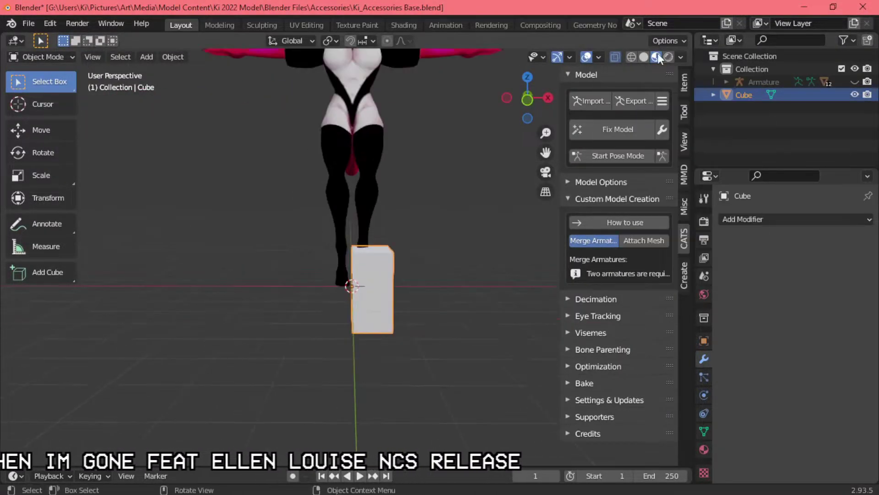
{"action": "left_click", "coordinate": [681, 57]}
{"action": "left_click", "coordinate": [624, 119]}
Step: Delete the test cube and add a fresh cube, viewed from the front
{"action": "scroll", "coordinate": [487, 329], "scroll_direction": "up", "scroll_amount": 4}
{"action": "key", "text": "x"}
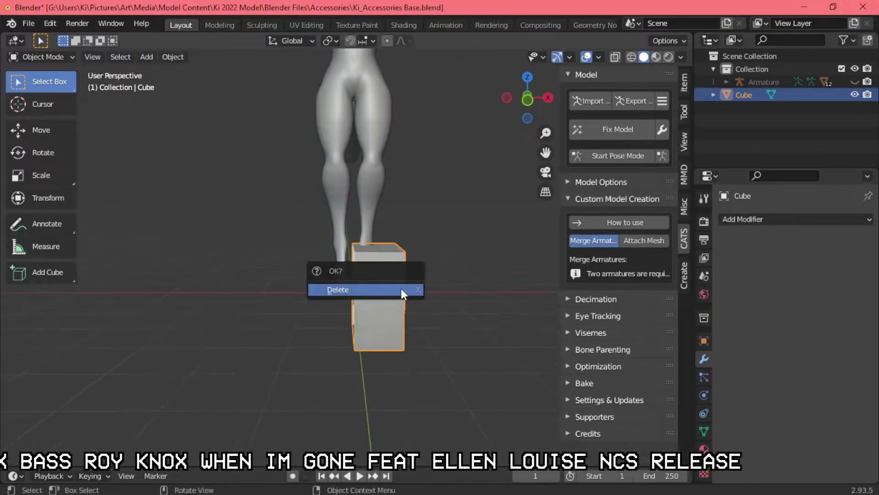
{"action": "left_click", "coordinate": [401, 289]}
{"action": "key", "text": "KP_1"}
{"action": "left_click", "coordinate": [156, 58]}
{"action": "left_click", "coordinate": [263, 84]}
Step: Loop-cut the new cube in half, delete its left half, and add a Mirror modifier
{"action": "key", "text": "Tab"}
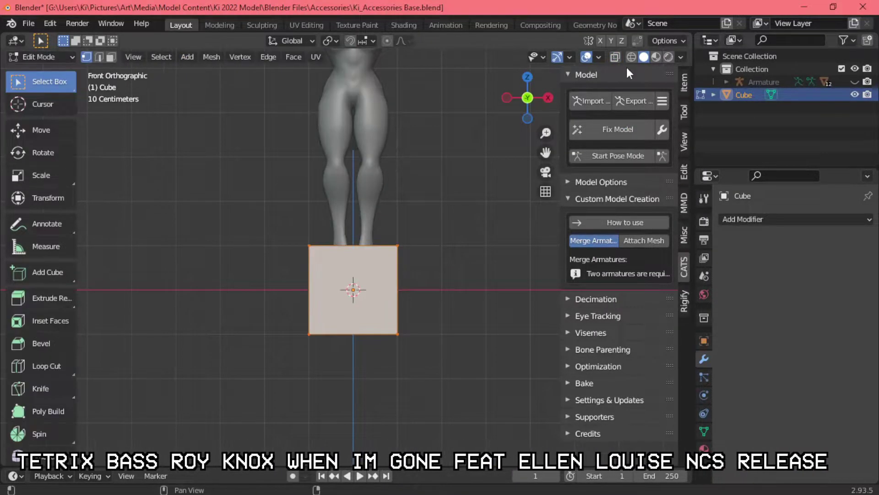
{"action": "left_click", "coordinate": [346, 259]}
{"action": "left_click_drag", "start_coordinate": [337, 436], "coordinate": [293, 229]}
{"action": "key", "text": "x"}
{"action": "left_click", "coordinate": [797, 219]}
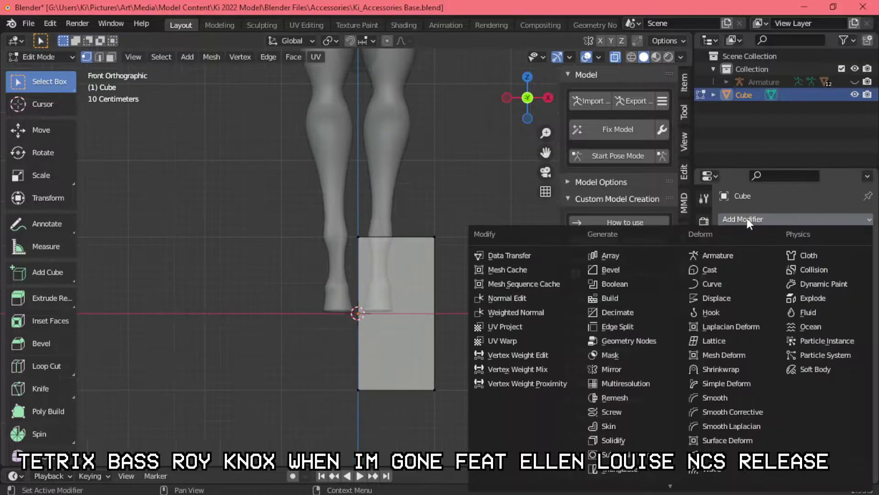
{"action": "left_click", "coordinate": [501, 369]}
{"action": "middle_click_drag", "start_coordinate": [500, 370], "coordinate": [499, 150]}
{"action": "key", "text": "KP_1"}
Step: Raise the cube up to the character's head and flatten it along Y
{"action": "key", "text": "a"}
{"action": "middle_click_drag", "start_coordinate": [457, 196], "coordinate": [448, 246]}
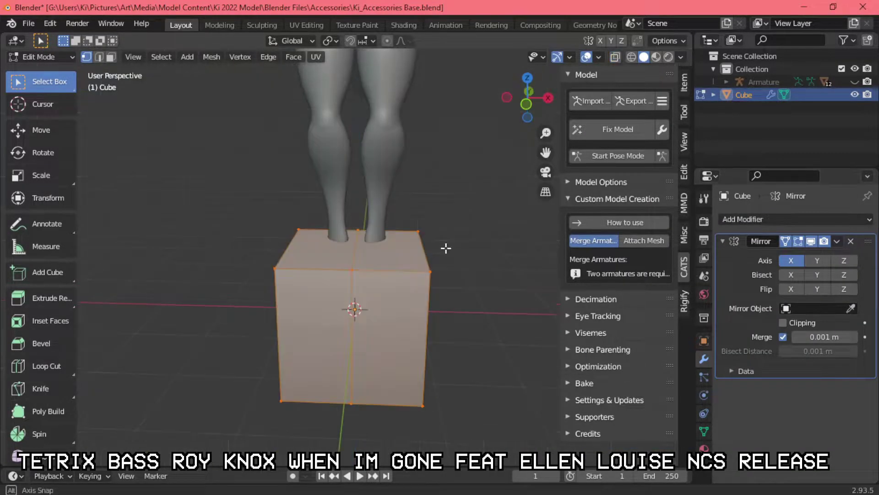
{"action": "scroll", "coordinate": [447, 246], "scroll_direction": "down", "scroll_amount": 3}
{"action": "key", "text": "shift+space"}
{"action": "key", "text": "g"}
{"action": "left_click_drag", "start_coordinate": [353, 257], "coordinate": [461, 177]}
{"action": "middle_click_drag", "start_coordinate": [461, 178], "coordinate": [396, 231]}
{"action": "key", "text": "s"}
{"action": "key", "text": "y"}
{"action": "left_click", "coordinate": [396, 231]}
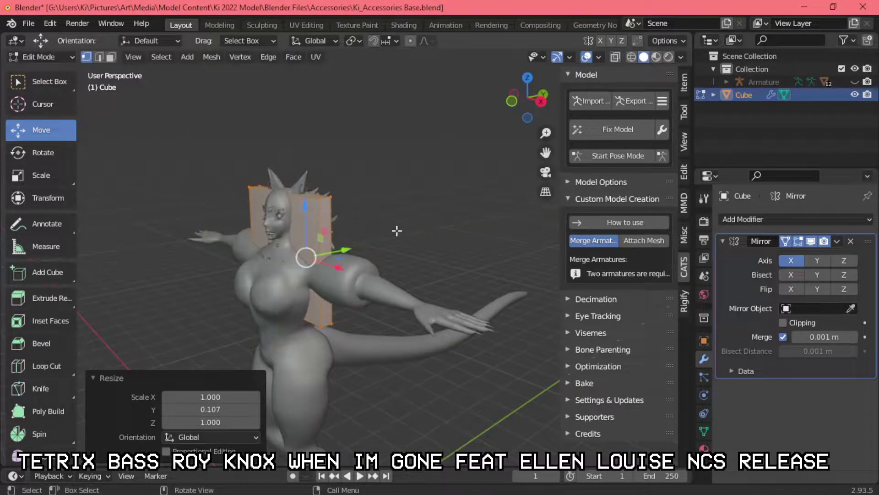
Step: Fine-tune the bar's height and position over the head from the top view
{"action": "middle_click_drag", "start_coordinate": [306, 256], "coordinate": [385, 257]}
{"action": "left_click_drag", "start_coordinate": [385, 257], "coordinate": [384, 243]}
{"action": "middle_click_drag", "start_coordinate": [385, 243], "coordinate": [373, 235]}
{"action": "key", "text": "KP_7"}
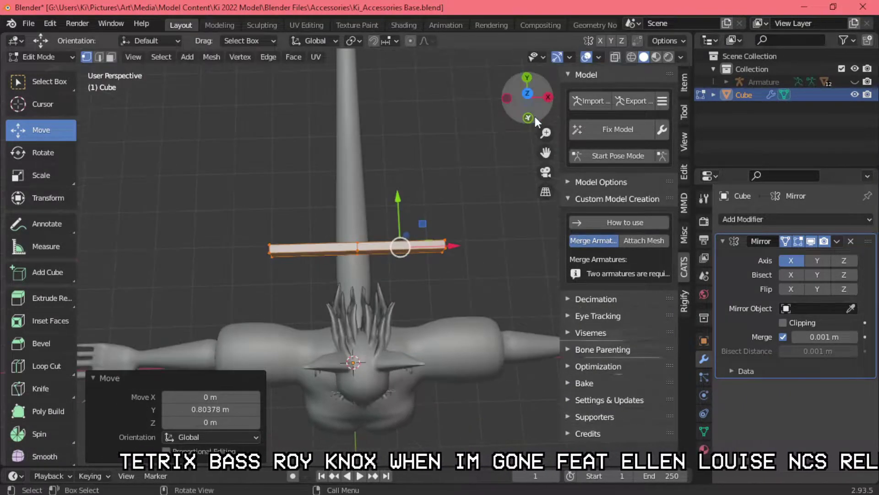
{"action": "left_click_drag", "start_coordinate": [402, 219], "coordinate": [402, 211]}
{"action": "scroll", "coordinate": [445, 257], "scroll_direction": "up", "scroll_amount": 3}
Step: Add an edge loop along the bar and rotate its end face backward around the head
{"action": "left_click", "coordinate": [110, 57]}
{"action": "mouse_move", "coordinate": [321, 229]}
{"action": "middle_mouse_down"}
{"action": "mouse_move", "coordinate": [366, 239]}
{"action": "mouse_move", "coordinate": [440, 220]}
{"action": "middle_mouse_up"}
{"action": "key", "text": "ctrl+r"}
{"action": "left_click", "coordinate": [366, 243]}
{"action": "left_click", "coordinate": [446, 218]}
{"action": "key", "text": "KP_7"}
{"action": "key", "text": "r"}
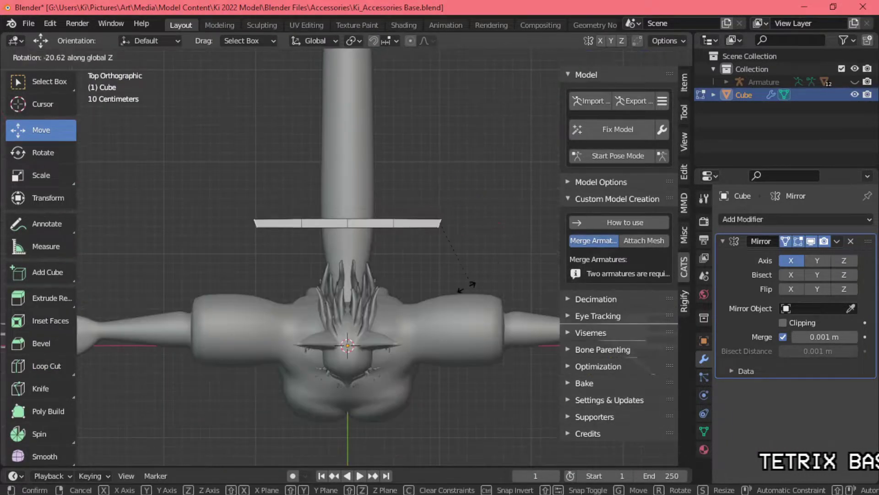
{"action": "key", "text": "r"}
{"action": "left_click", "coordinate": [428, 213]}
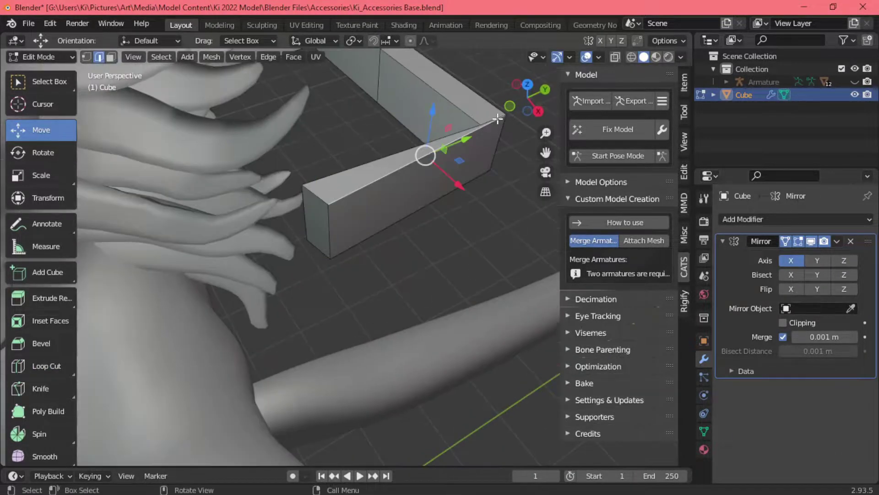
Step: Move the band's end face down toward the ear
{"action": "middle_click_drag", "start_coordinate": [428, 213], "coordinate": [432, 259]}
{"action": "key", "text": "g"}
{"action": "left_click", "coordinate": [477, 240]}
{"action": "middle_click_drag", "start_coordinate": [477, 240], "coordinate": [415, 167]}
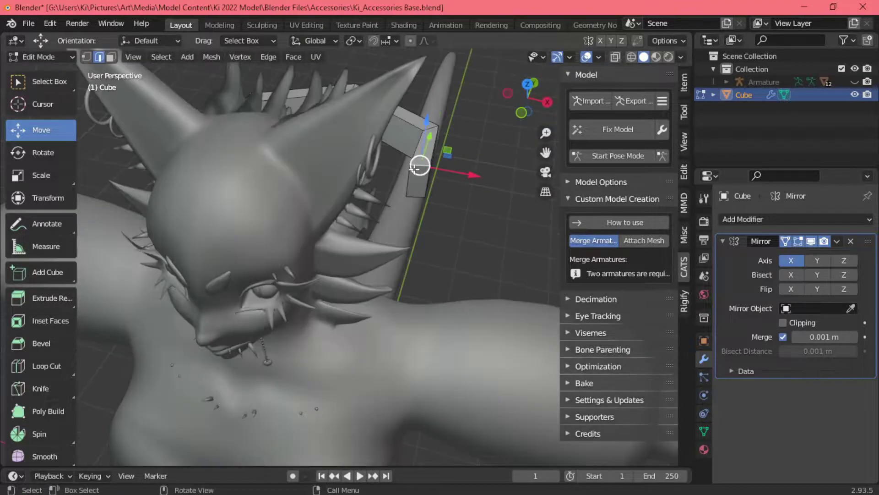
{"action": "key", "text": "KP_7"}
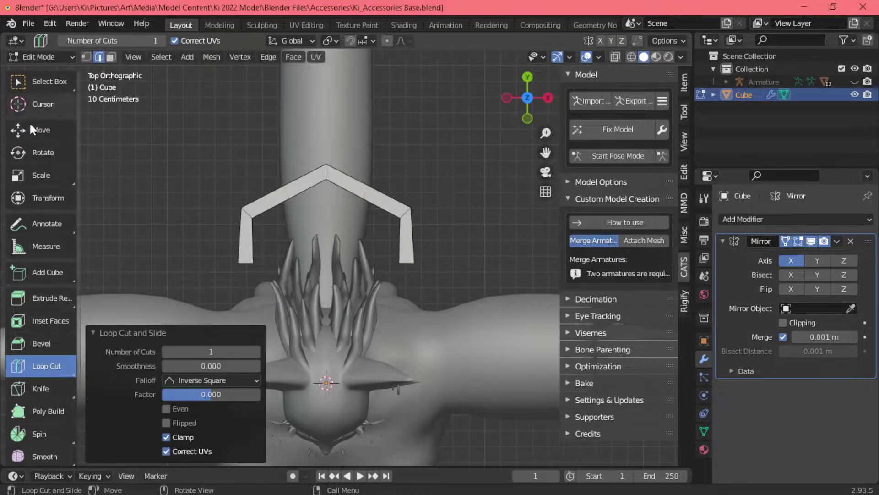
Step: Rotate band sections around the vertical axis to curve the band into an arc
{"action": "left_click", "coordinate": [32, 130]}
{"action": "middle_click_drag", "start_coordinate": [320, 183], "coordinate": [463, 195]}
{"action": "key", "text": "KP_7"}
{"action": "key", "text": "r"}
{"action": "scroll", "coordinate": [432, 189], "scroll_direction": "down", "scroll_amount": 4}
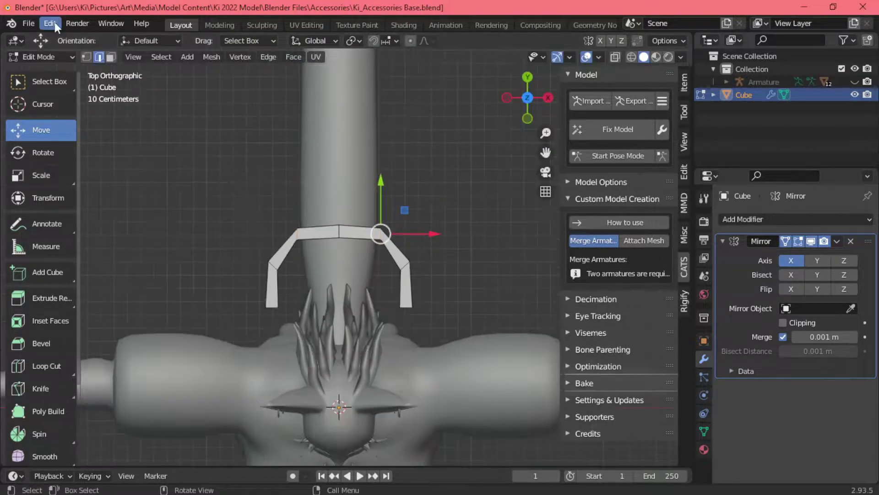
{"action": "scroll", "coordinate": [462, 241], "scroll_direction": "up", "scroll_amount": 2}
{"action": "middle_click_drag", "start_coordinate": [420, 309], "coordinate": [462, 307]}
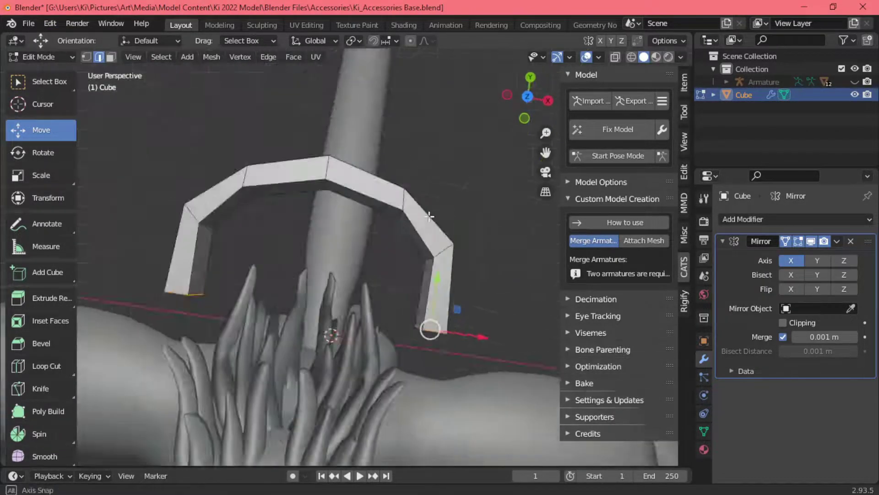
{"action": "key", "text": "KP_7"}
{"action": "key", "text": "r"}
Step: Select the whole band and enable mirror Clipping to keep the halves joined
{"action": "key", "text": "a"}
{"action": "key", "text": "g"}
{"action": "left_click", "coordinate": [476, 247]}
{"action": "middle_click_drag", "start_coordinate": [477, 248], "coordinate": [412, 206]}
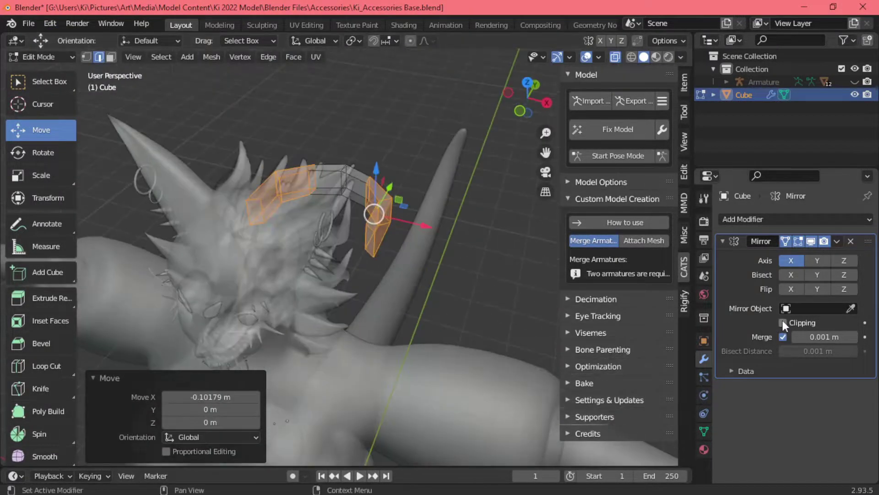
{"action": "left_click", "coordinate": [783, 323]}
{"action": "mouse_move", "coordinate": [367, 229]}
{"action": "middle_mouse_down"}
{"action": "mouse_move", "coordinate": [293, 222]}
{"action": "mouse_move", "coordinate": [348, 210]}
{"action": "mouse_move", "coordinate": [376, 192]}
{"action": "mouse_move", "coordinate": [412, 136]}
{"action": "mouse_move", "coordinate": [348, 183]}
{"action": "mouse_move", "coordinate": [412, 206]}
{"action": "mouse_move", "coordinate": [448, 172]}
{"action": "mouse_move", "coordinate": [385, 138]}
{"action": "middle_mouse_up"}
Step: Reposition the band vertically, sideways and front-to-back over the head
{"action": "key", "text": "g"}
{"action": "left_click", "coordinate": [293, 222]}
{"action": "key", "text": "KP_1"}
{"action": "key", "text": "g"}
{"action": "key", "text": "x"}
{"action": "left_click", "coordinate": [412, 211]}
{"action": "key", "text": "g"}
{"action": "key", "text": "y"}
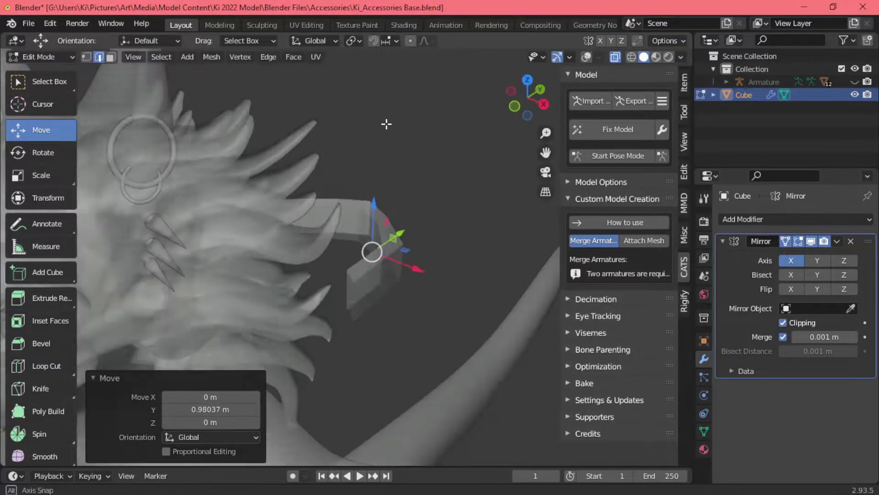
{"action": "left_click", "coordinate": [385, 124]}
Step: Smooth the band with a level-1 Subdivision Surface and adjust part of it
{"action": "key", "text": "ctrl+1"}
{"action": "mouse_move", "coordinate": [394, 275]}
{"action": "middle_mouse_down"}
{"action": "mouse_move", "coordinate": [516, 279]}
{"action": "mouse_move", "coordinate": [388, 233]}
{"action": "mouse_move", "coordinate": [318, 259]}
{"action": "mouse_move", "coordinate": [298, 247]}
{"action": "mouse_move", "coordinate": [392, 237]}
{"action": "mouse_move", "coordinate": [416, 273]}
{"action": "middle_mouse_up"}
{"action": "key", "text": "Tab"}
{"action": "key", "text": "Tab"}
{"action": "key", "text": "g"}
{"action": "left_click", "coordinate": [347, 182]}
{"action": "mouse_move", "coordinate": [347, 182]}
{"action": "middle_mouse_down"}
{"action": "mouse_move", "coordinate": [348, 115]}
{"action": "mouse_move", "coordinate": [413, 137]}
{"action": "mouse_move", "coordinate": [399, 128]}
{"action": "mouse_move", "coordinate": [357, 183]}
{"action": "middle_mouse_up"}
Step: Extrude the band's end face and shrink it to about half size
{"action": "mouse_move", "coordinate": [358, 247]}
{"action": "middle_mouse_down"}
{"action": "mouse_move", "coordinate": [348, 219]}
{"action": "mouse_move", "coordinate": [393, 191]}
{"action": "mouse_move", "coordinate": [440, 197]}
{"action": "middle_mouse_up"}
{"action": "key", "text": "e"}
{"action": "left_click", "coordinate": [348, 219]}
{"action": "key", "text": "s"}
{"action": "left_click", "coordinate": [367, 207]}
Step: Rename the object to 'Band' in the Outliner
{"action": "double_click", "coordinate": [744, 94]}
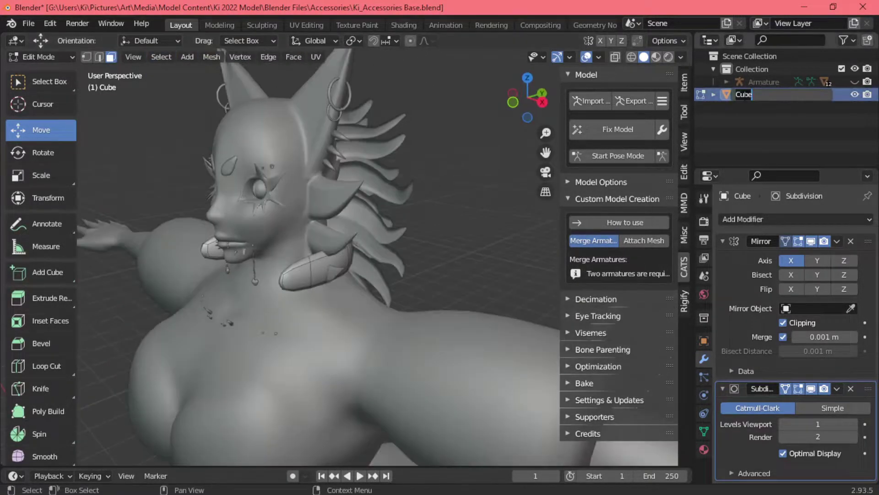
{"action": "type", "text": "and"}
{"action": "key", "text": "Return"}
{"action": "key", "text": "Tab"}
Step: Add a torus for the ear cups and thicken its ring
{"action": "key", "text": "shift+a"}
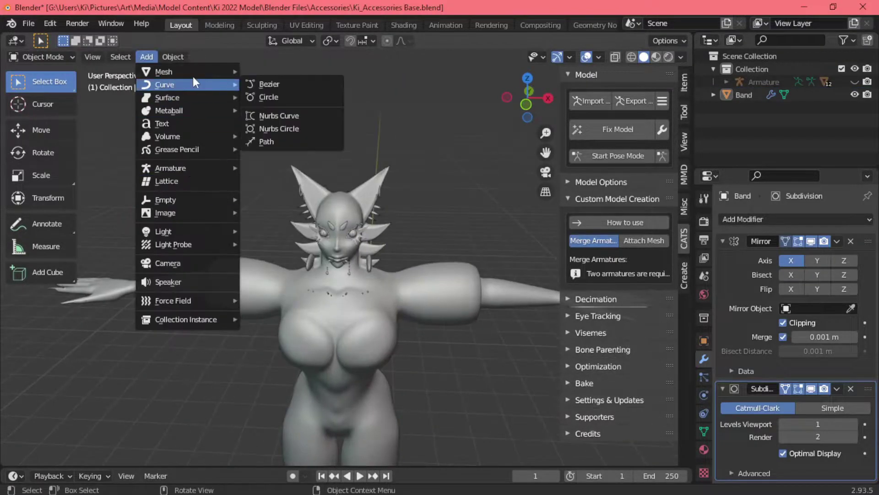
{"action": "left_click", "coordinate": [284, 165]}
{"action": "left_click", "coordinate": [218, 274]}
{"action": "key", "text": "Escape"}
{"action": "scroll", "coordinate": [361, 220], "scroll_direction": "up", "scroll_amount": 3}
{"action": "scroll", "coordinate": [370, 201], "scroll_direction": "up", "scroll_amount": 2}
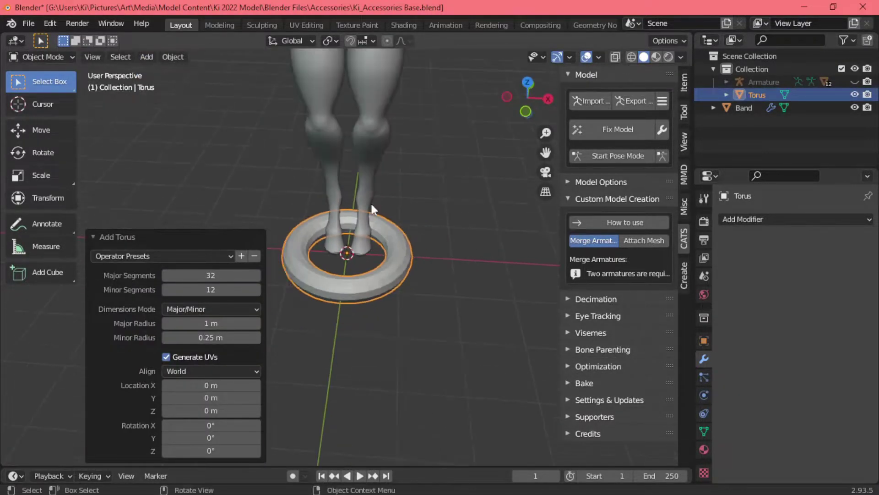
{"action": "left_click", "coordinate": [257, 337]}
Step: Stand the torus upright at 90 degrees and add a Mirror modifier
{"action": "key", "text": "Tab"}
{"action": "key", "text": "KP_1"}
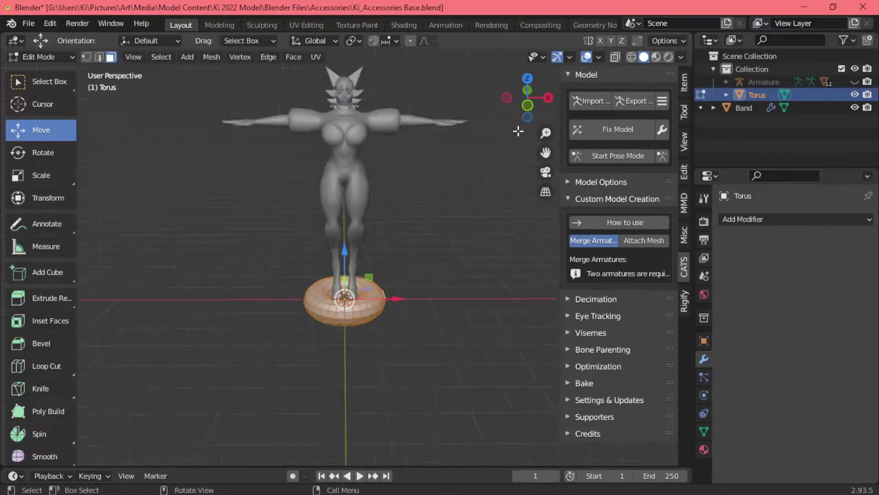
{"action": "scroll", "coordinate": [395, 314], "scroll_direction": "up", "scroll_amount": 3}
{"action": "key", "text": "r"}
{"action": "key", "text": "9"}
{"action": "key", "text": "0"}
{"action": "key", "text": "Return"}
{"action": "key", "text": "g"}
{"action": "left_click", "coordinate": [395, 314]}
{"action": "left_click", "coordinate": [797, 219]}
{"action": "left_click", "coordinate": [569, 367]}
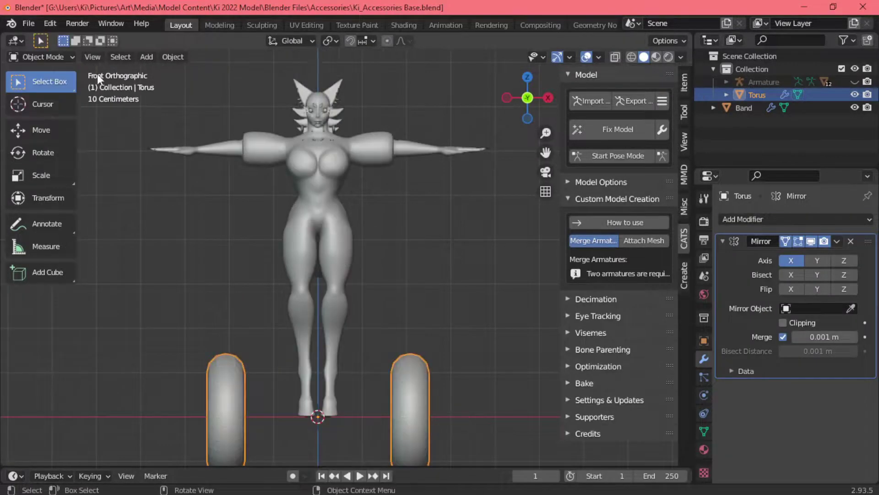
Step: Raise the mirrored tori to head height and scale them down over the ears
{"action": "key", "text": "g"}
{"action": "key", "text": "z"}
{"action": "left_click", "coordinate": [438, 278]}
{"action": "scroll", "coordinate": [438, 278], "scroll_direction": "up", "scroll_amount": 3}
{"action": "key", "text": "s"}
{"action": "left_click", "coordinate": [438, 278]}
{"action": "key", "text": "g"}
{"action": "left_click", "coordinate": [458, 238]}
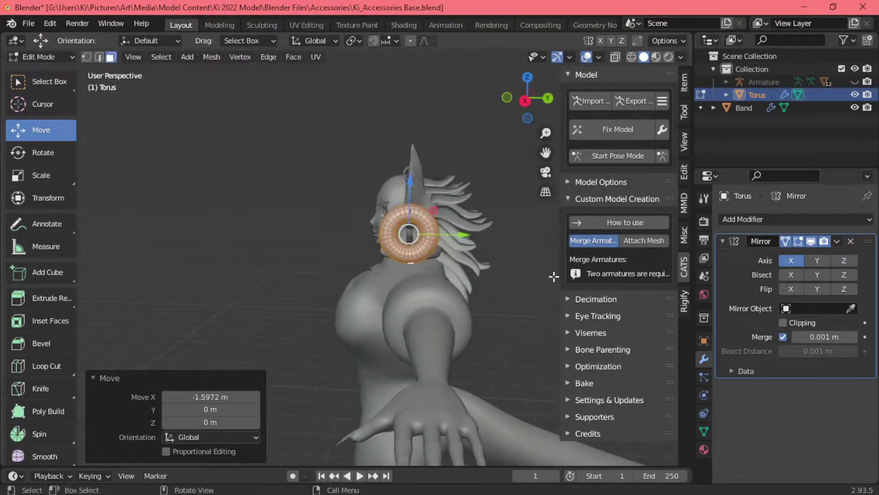
{"action": "key", "text": "KP_3"}
{"action": "key", "text": "s"}
{"action": "key", "text": "Escape"}
{"action": "mouse_move", "coordinate": [485, 223]}
{"action": "middle_mouse_down"}
{"action": "mouse_move", "coordinate": [335, 343]}
{"action": "mouse_move", "coordinate": [456, 372]}
{"action": "middle_mouse_up"}
Step: Scale the rings along X to make them thinner, then return to Object Mode
{"action": "key", "text": "s"}
{"action": "key", "text": "x"}
{"action": "left_click", "coordinate": [456, 371]}
{"action": "left_click", "coordinate": [756, 82]}
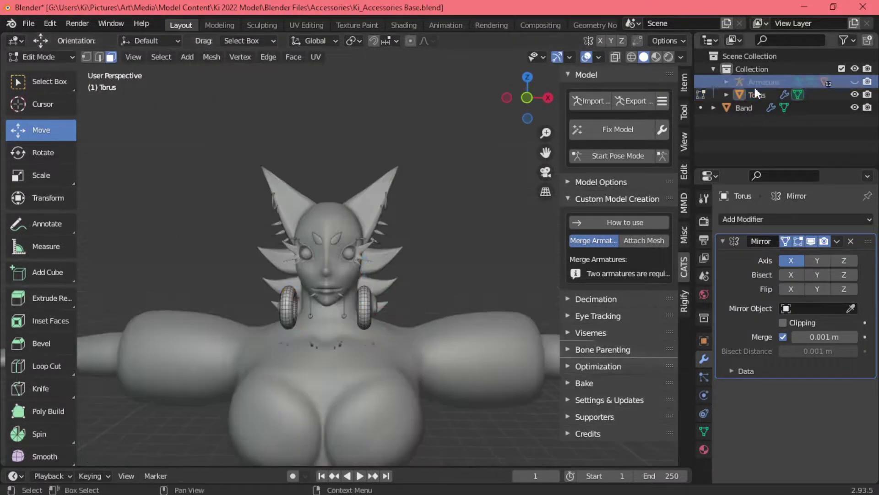
{"action": "type", "text": "EarMuff"}
{"action": "middle_click_drag", "start_coordinate": [412, 229], "coordinate": [321, 238]}
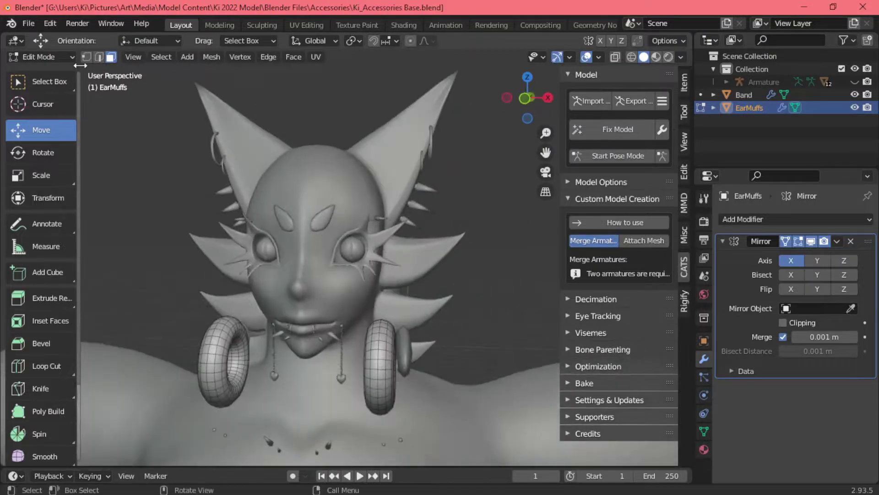
{"action": "key", "text": "Tab"}
{"action": "scroll", "coordinate": [268, 156], "scroll_direction": "down", "scroll_amount": 5}
Step: Browse the Add menu and the outline material's render and shadow settings
{"action": "key", "text": "shift+a"}
{"action": "left_click", "coordinate": [187, 87]}
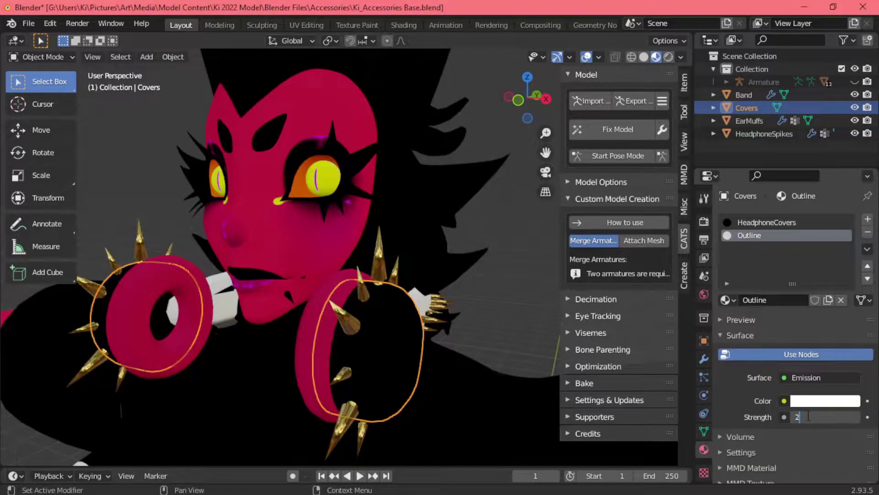
{"action": "scroll", "coordinate": [730, 397], "scroll_direction": "up", "scroll_amount": 2}
{"action": "left_click", "coordinate": [730, 397]}
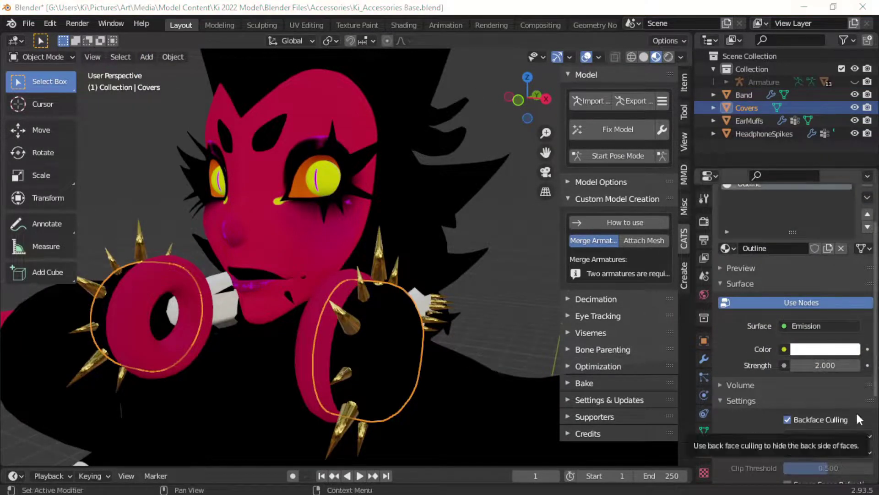
{"action": "left_click", "coordinate": [798, 428]}
Step: Add a Solidify modifier to Covers with 0.02 m thickness
{"action": "left_click", "coordinate": [704, 359]}
{"action": "left_click", "coordinate": [766, 219]}
{"action": "left_click", "coordinate": [740, 340]}
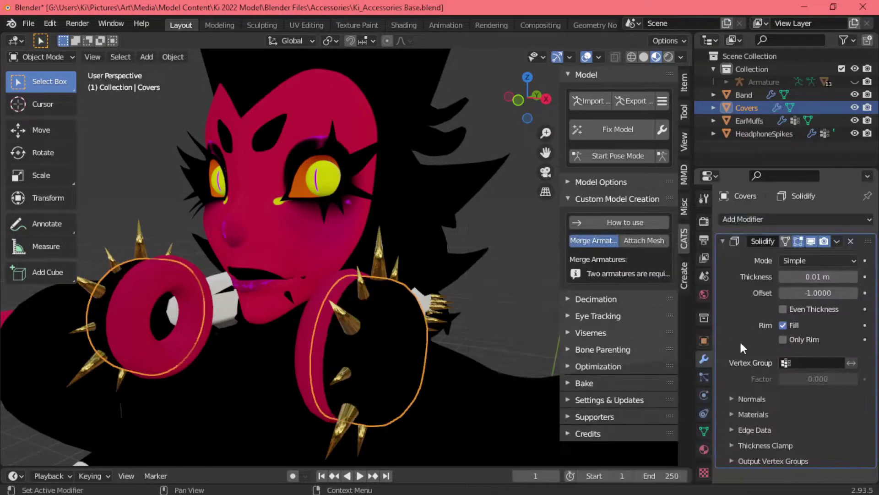
{"action": "left_click_drag", "start_coordinate": [812, 277], "coordinate": [814, 276]}
{"action": "type", "text": "0"}
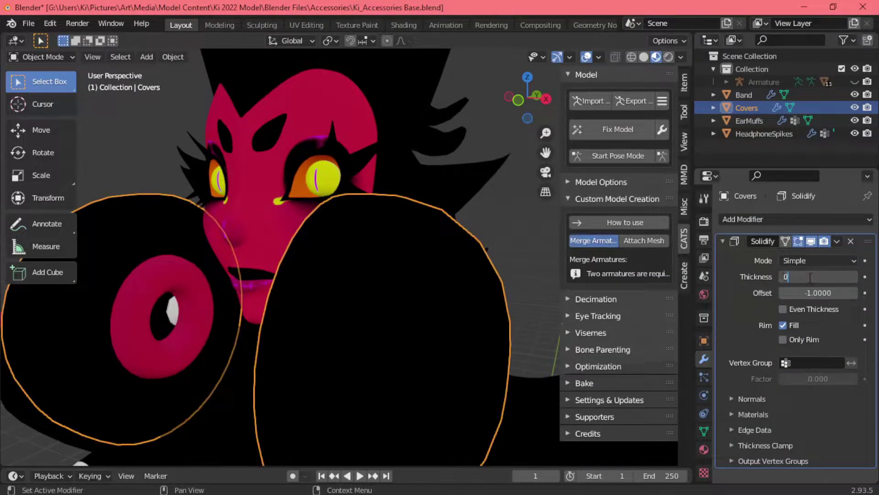
{"action": "type", "text": ".02"}
{"action": "key", "text": "Return"}
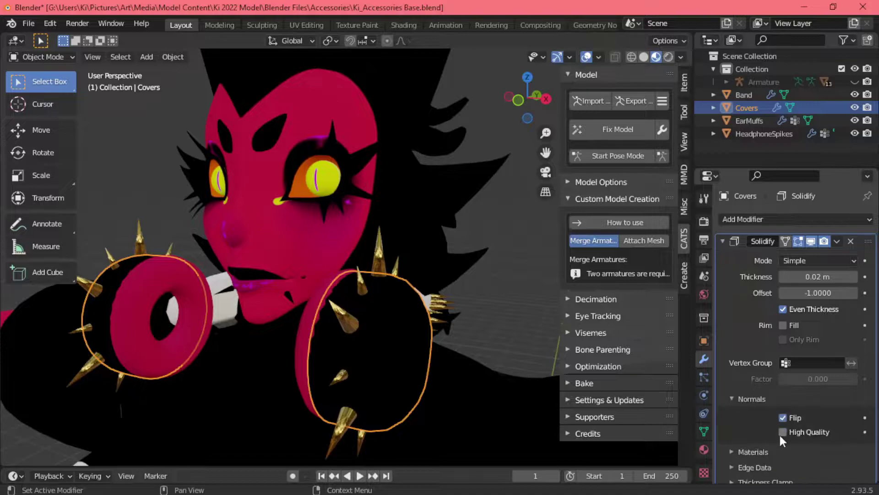
Step: Enable Flip and High Quality normals on the shell and set Material Offset to 1
{"action": "left_click", "coordinate": [783, 431]}
{"action": "left_click", "coordinate": [731, 451]}
{"action": "scroll", "coordinate": [779, 435], "scroll_direction": "down", "scroll_amount": 3}
{"action": "left_click", "coordinate": [854, 409]}
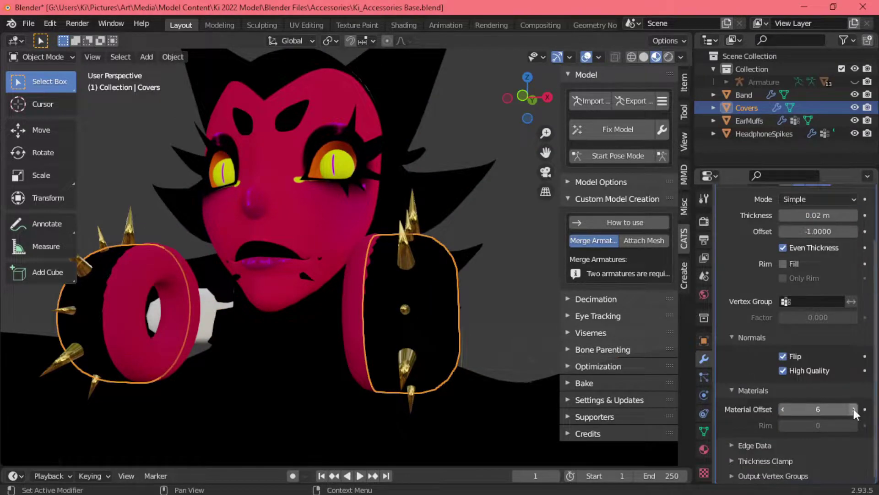
{"action": "double_click", "coordinate": [854, 408]}
{"action": "type", "text": "1"}
{"action": "key", "text": "Return"}
Step: Check the covers from the front and raise the shell's material offset further
{"action": "mouse_move", "coordinate": [458, 256]}
{"action": "middle_mouse_down"}
{"action": "mouse_move", "coordinate": [504, 280]}
{"action": "mouse_move", "coordinate": [495, 279]}
{"action": "middle_mouse_up"}
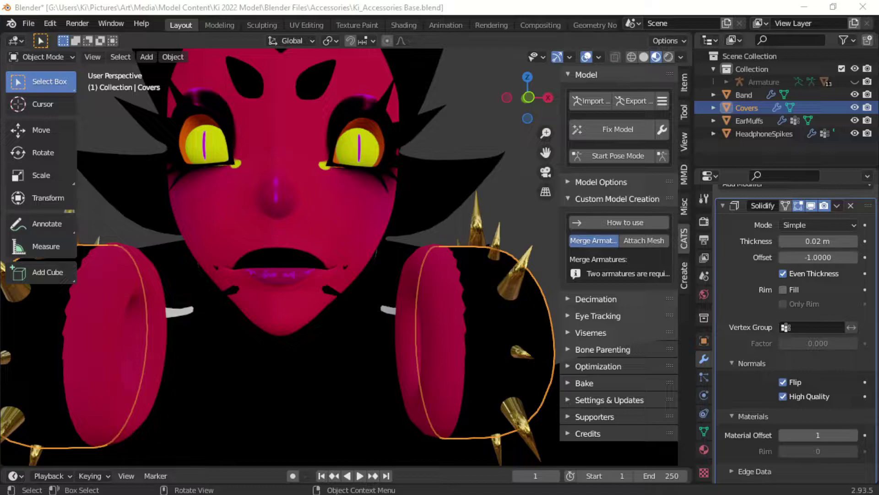
{"action": "scroll", "coordinate": [797, 320], "scroll_direction": "up", "scroll_amount": 2}
{"action": "middle_click_drag", "start_coordinate": [495, 279], "coordinate": [412, 270]}
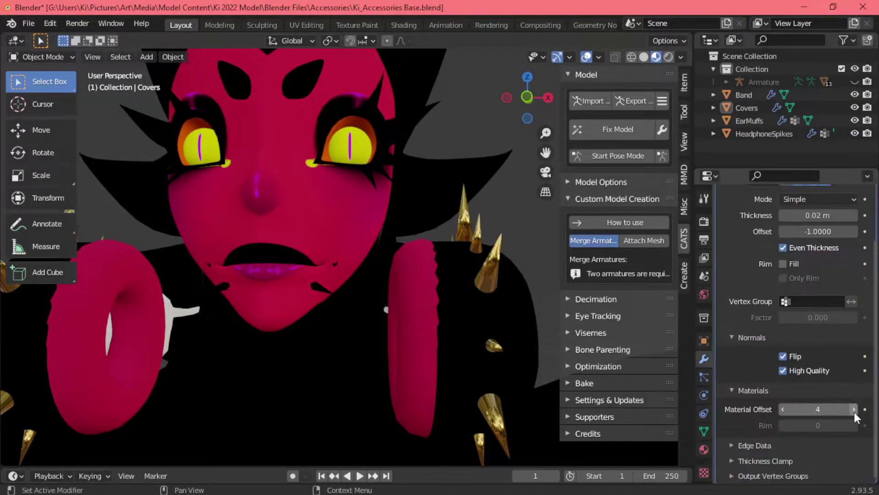
{"action": "left_click", "coordinate": [853, 411]}
{"action": "left_click_drag", "start_coordinate": [853, 412], "coordinate": [870, 411]}
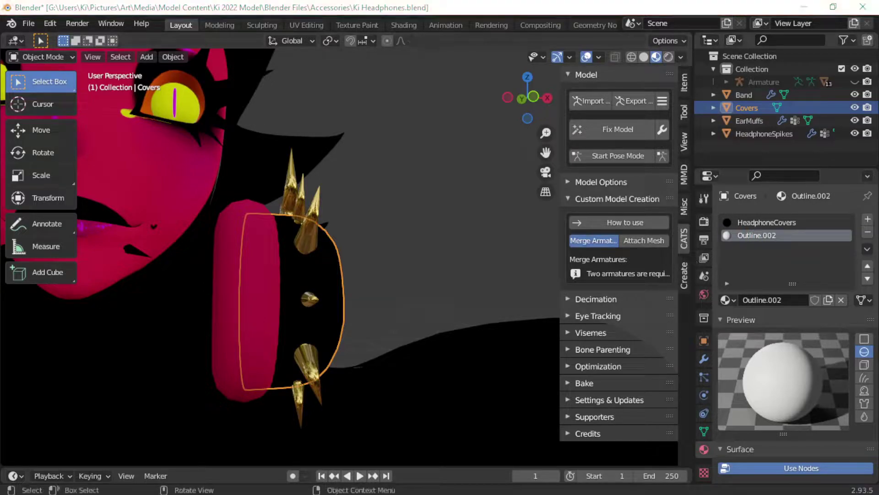
{"action": "scroll", "coordinate": [717, 333], "scroll_direction": "down", "scroll_amount": 6}
{"action": "scroll", "coordinate": [786, 412], "scroll_direction": "down", "scroll_amount": 5}
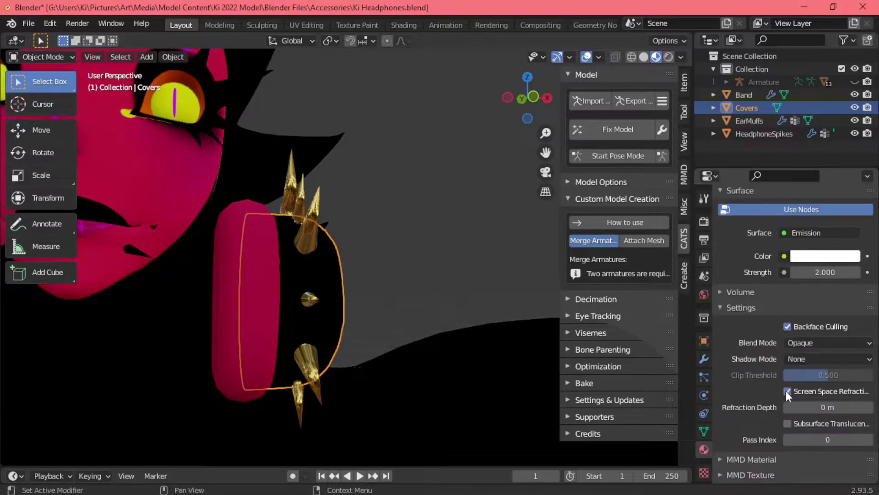
Step: Add a second Covers Solidify with Even Thickness, no rim fill, and normals options expanded
{"action": "left_click", "coordinate": [704, 359]}
{"action": "left_click", "coordinate": [796, 219]}
{"action": "left_click", "coordinate": [605, 403]}
{"action": "left_click", "coordinate": [813, 277]}
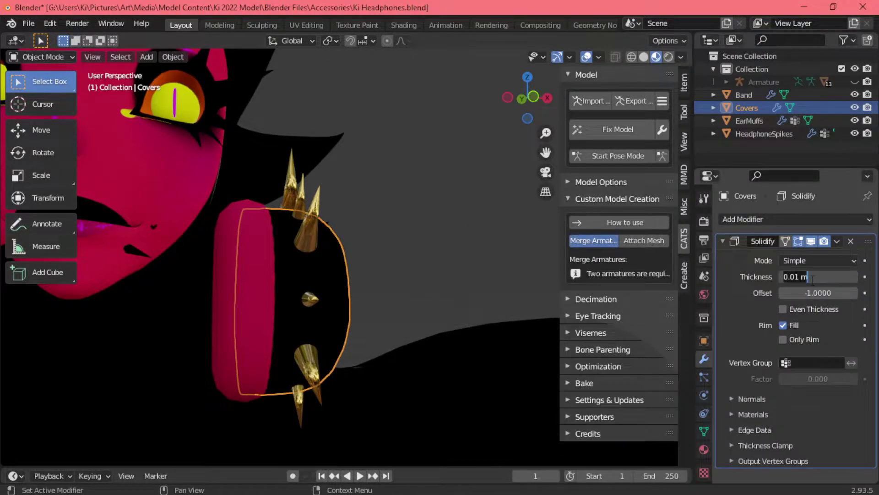
{"action": "left_click", "coordinate": [783, 309]}
{"action": "left_click", "coordinate": [783, 325]}
{"action": "left_click", "coordinate": [774, 399]}
Step: Reduce the second shell's thickness to zero while viewing the cover edge-on
{"action": "scroll", "coordinate": [768, 419], "scroll_direction": "down", "scroll_amount": 1}
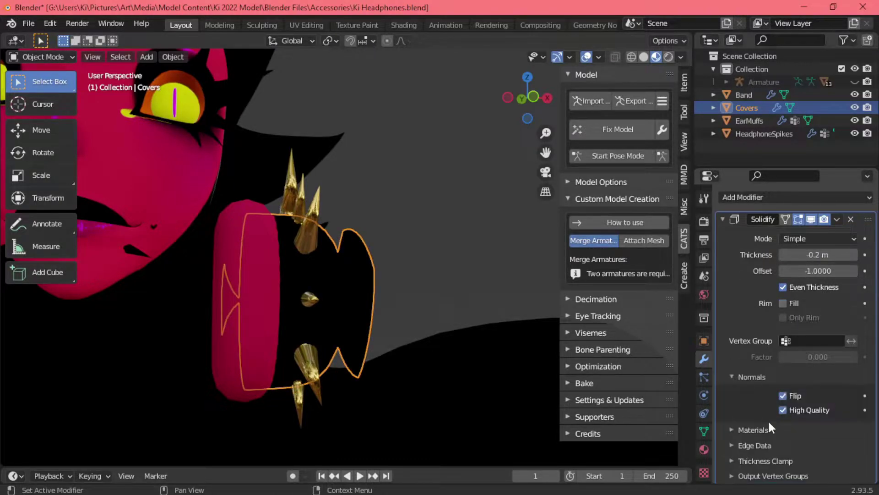
{"action": "middle_click_drag", "start_coordinate": [400, 211], "coordinate": [380, 216]}
{"action": "middle_click_drag", "start_coordinate": [382, 326], "coordinate": [369, 313]}
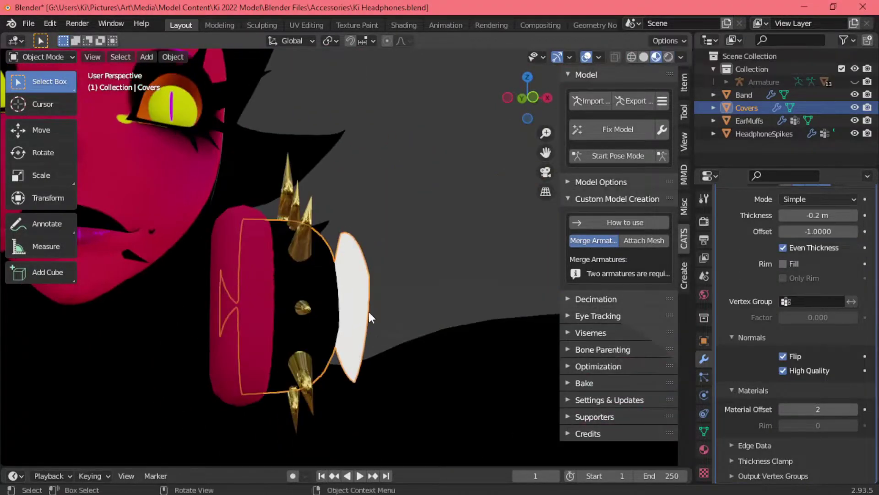
{"action": "left_click_drag", "start_coordinate": [818, 277], "coordinate": [781, 277]}
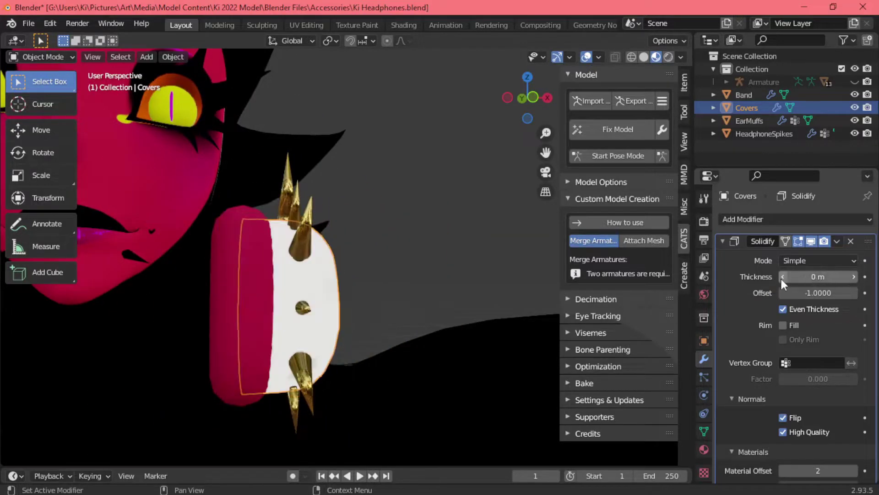
Step: Open the blend mode choices in the Covers' material settings
{"action": "left_click", "coordinate": [704, 449]}
{"action": "scroll", "coordinate": [802, 369], "scroll_direction": "down", "scroll_amount": 5}
{"action": "left_click", "coordinate": [807, 298]}
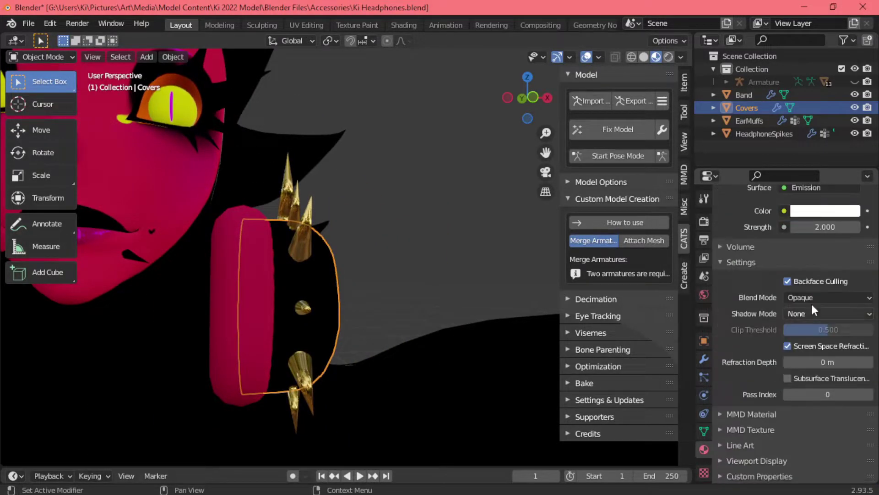
Step: Select the headband and bring up its base colour picker
{"action": "middle_click_drag", "start_coordinate": [458, 275], "coordinate": [275, 293]}
{"action": "left_click", "coordinate": [275, 293]}
{"action": "scroll", "coordinate": [801, 320], "scroll_direction": "down", "scroll_amount": 5}
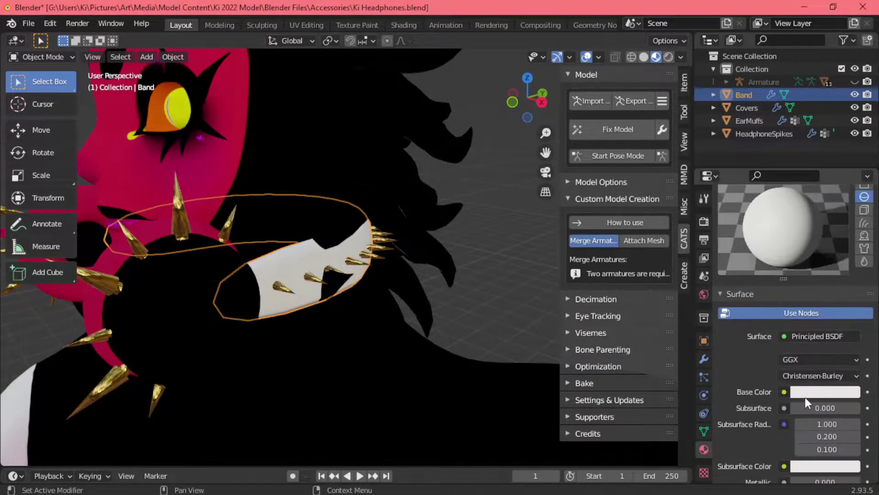
{"action": "left_click", "coordinate": [819, 335]}
Step: Select Covers and set its Solidify thickness to 0.005 m
{"action": "scroll", "coordinate": [359, 196], "scroll_direction": "down", "scroll_amount": 5}
{"action": "left_click", "coordinate": [746, 120]}
{"action": "key", "text": "Tab"}
{"action": "key", "text": "KP_Decimal"}
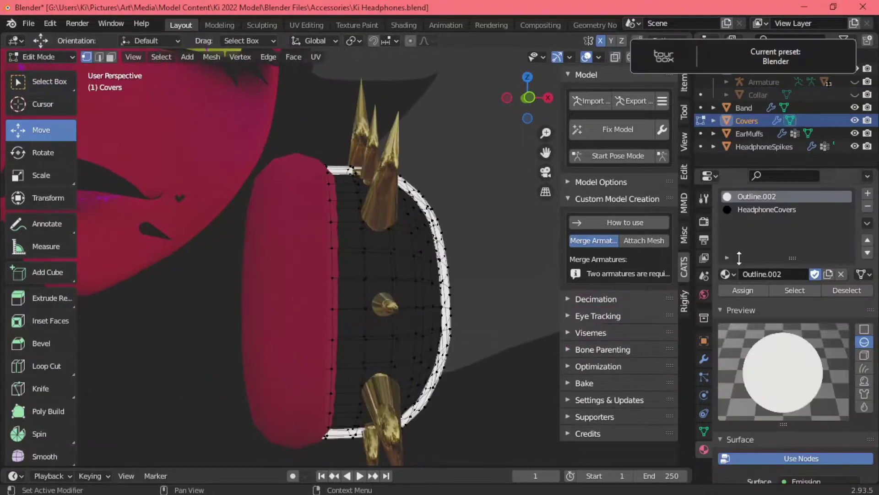
{"action": "left_click", "coordinate": [704, 358]}
{"action": "left_click_drag", "start_coordinate": [782, 276], "coordinate": [853, 279]}
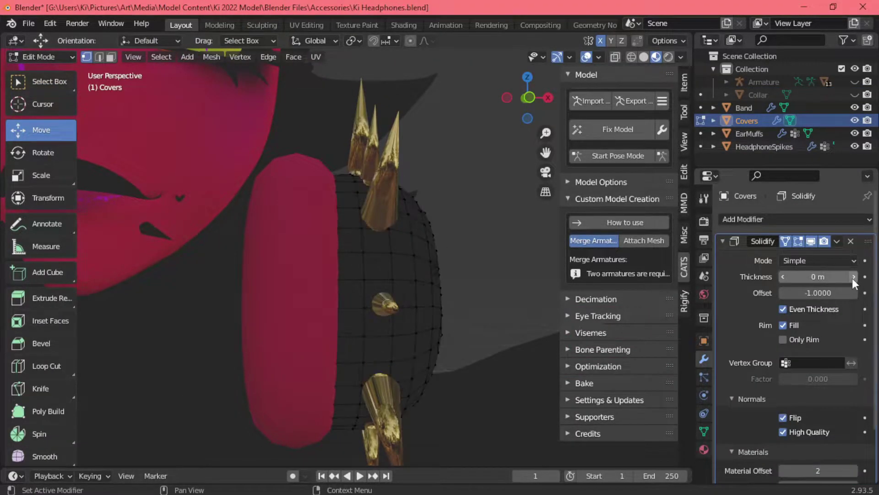
{"action": "left_click", "coordinate": [796, 277]}
{"action": "key", "text": "BackSpace"}
{"action": "type", "text": "5"}
{"action": "key", "text": "Return"}
Step: Review the Covers' material slots in Edit Mode for the Outline.002 material
{"action": "scroll", "coordinate": [452, 223], "scroll_direction": "down", "scroll_amount": 3}
{"action": "key", "text": "Tab"}
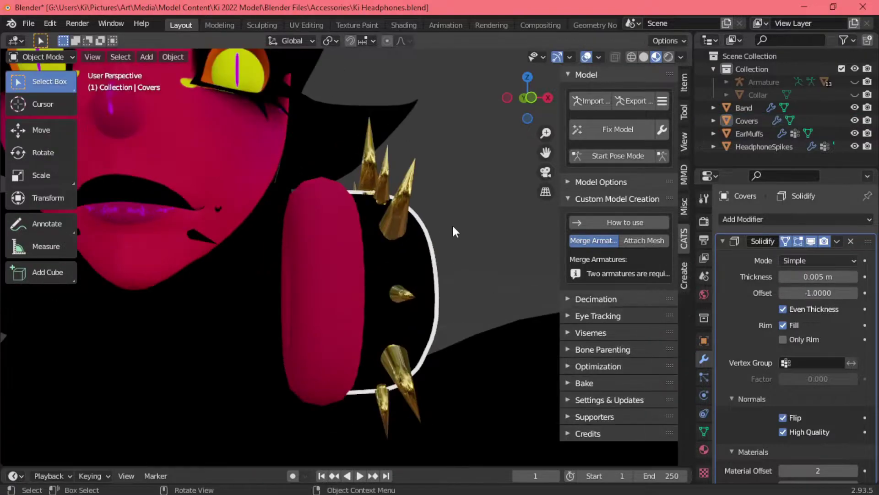
{"action": "scroll", "coordinate": [418, 258], "scroll_direction": "down", "scroll_amount": 3}
{"action": "key", "text": "Tab"}
{"action": "left_click", "coordinate": [704, 449]}
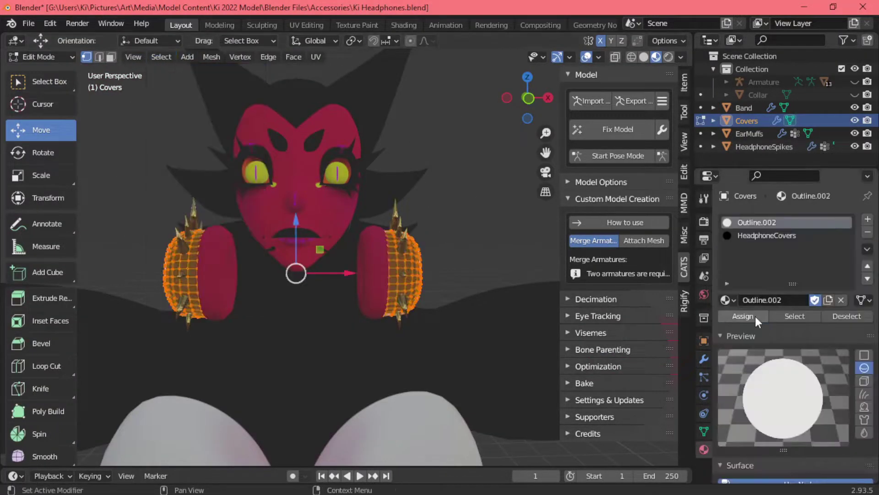
{"action": "key", "text": "Tab"}
Step: Make the outline material's Emission Color pink
{"action": "scroll", "coordinate": [275, 229], "scroll_direction": "up", "scroll_amount": 3}
{"action": "scroll", "coordinate": [797, 367], "scroll_direction": "down", "scroll_amount": 5}
{"action": "left_click", "coordinate": [824, 385]}
{"action": "left_click", "coordinate": [847, 328]}
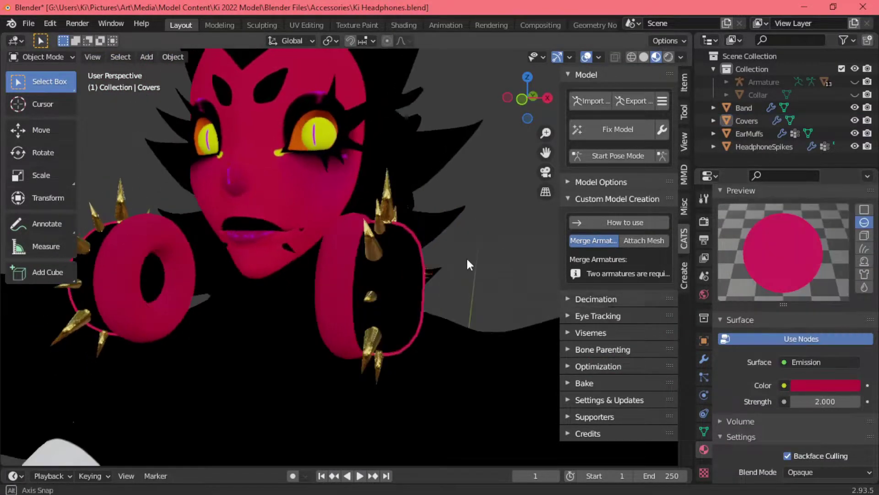
Step: Give the EarMuffs a base colour of hex B5183A
{"action": "middle_click_drag", "start_coordinate": [465, 261], "coordinate": [328, 252]}
{"action": "scroll", "coordinate": [328, 251], "scroll_direction": "up", "scroll_amount": 3}
{"action": "key", "text": "Escape"}
{"action": "left_click", "coordinate": [809, 385]}
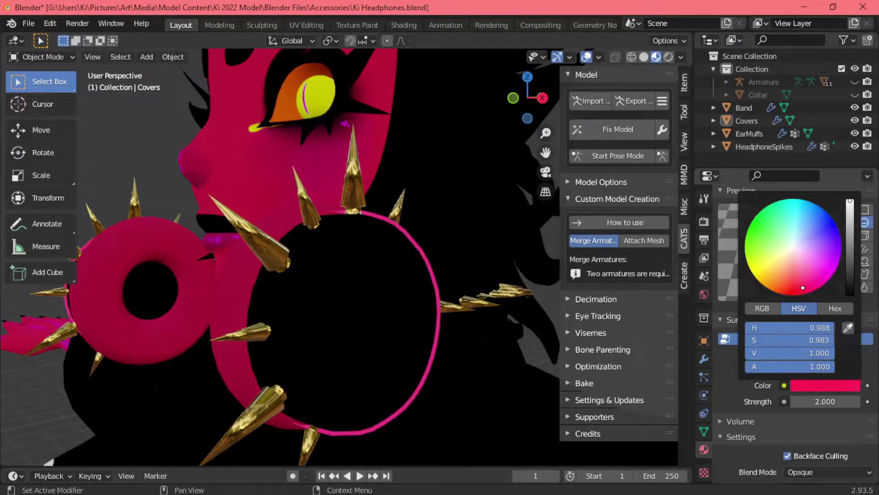
{"action": "scroll", "coordinate": [220, 388], "scroll_direction": "down", "scroll_amount": 5}
{"action": "left_click", "coordinate": [215, 357]}
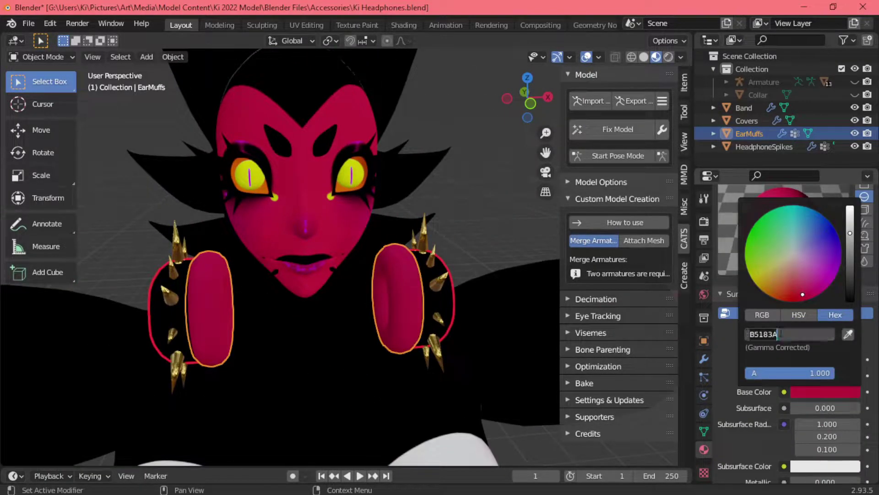
{"action": "key", "text": "Return"}
Step: Fine-tune the Covers' pink outline colour, then select the headphone band
{"action": "left_click", "coordinate": [165, 311]}
{"action": "left_click", "coordinate": [825, 385]}
{"action": "middle_click_drag", "start_coordinate": [321, 275], "coordinate": [401, 277]}
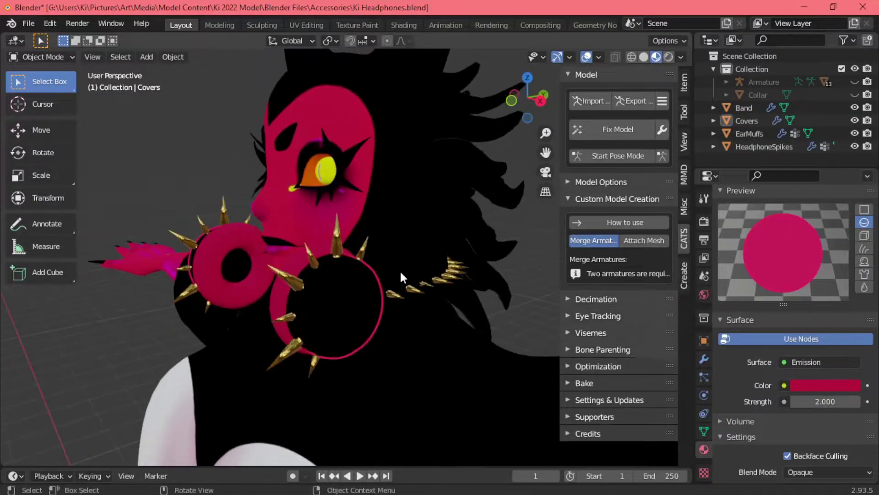
{"action": "left_click", "coordinate": [401, 277]}
{"action": "left_click", "coordinate": [697, 456]}
{"action": "scroll", "coordinate": [655, 389], "scroll_direction": "down", "scroll_amount": 3}
{"action": "scroll", "coordinate": [655, 389], "scroll_direction": "down", "scroll_amount": 3}
Step: Give the Band the pink emission material and a Solidify modifier
{"action": "left_click", "coordinate": [650, 391]}
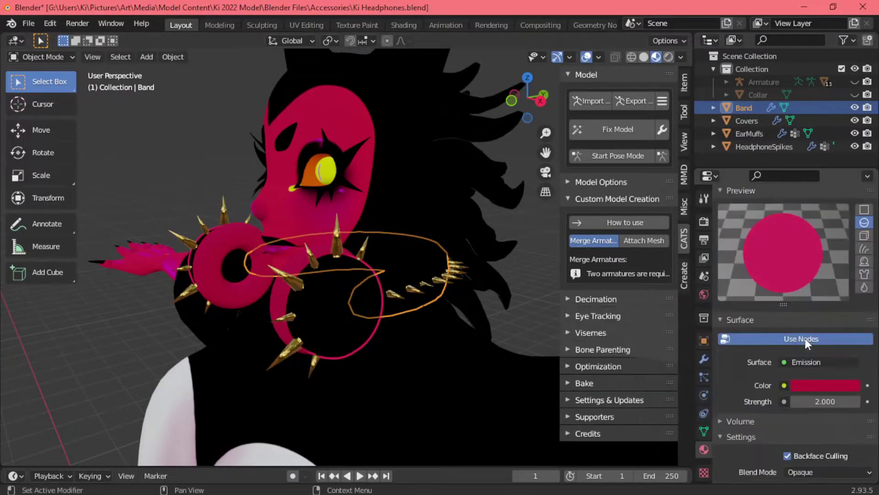
{"action": "left_click", "coordinate": [704, 358]}
{"action": "left_click", "coordinate": [797, 219]}
{"action": "left_click", "coordinate": [472, 453]}
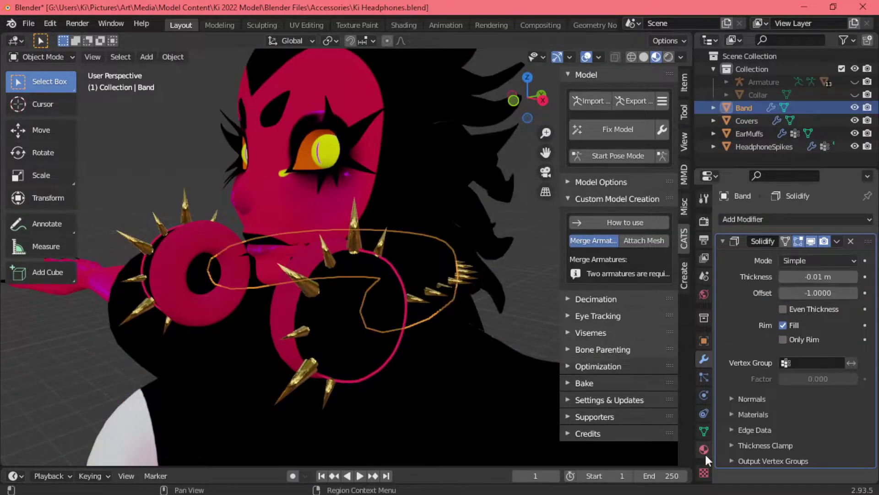
Step: Set the band shell's Material Offset so the rim uses the pink Outline material
{"action": "left_click", "coordinate": [704, 450]}
{"action": "key", "text": "Tab"}
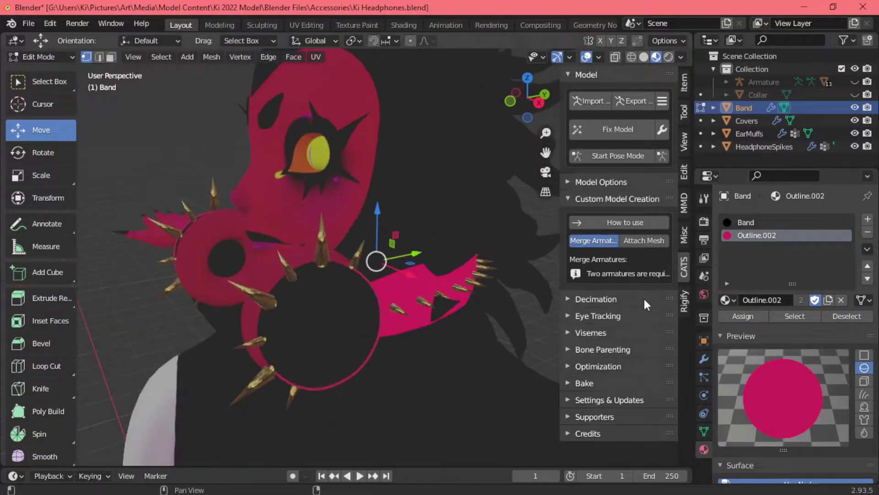
{"action": "left_click", "coordinate": [704, 358]}
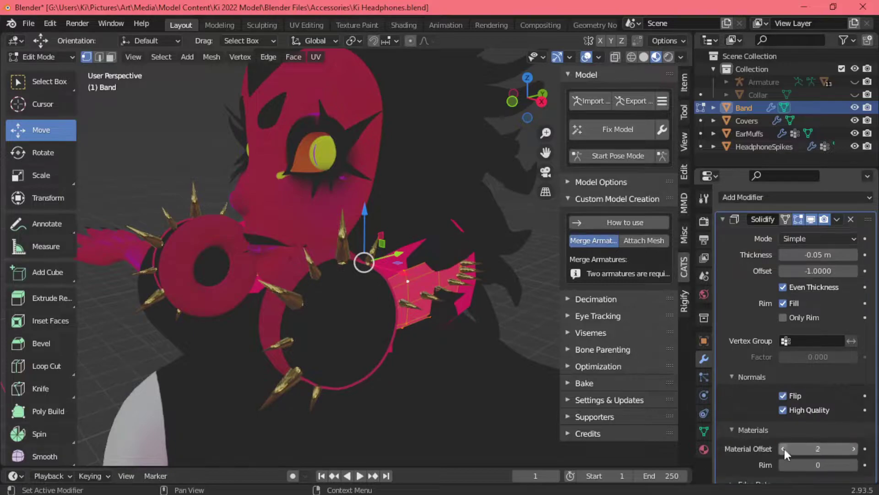
{"action": "left_click", "coordinate": [783, 448]}
{"action": "left_click", "coordinate": [703, 450]}
{"action": "scroll", "coordinate": [766, 316], "scroll_direction": "down", "scroll_amount": 5}
{"action": "scroll", "coordinate": [742, 394], "scroll_direction": "down", "scroll_amount": 5}
{"action": "left_click", "coordinate": [704, 358]}
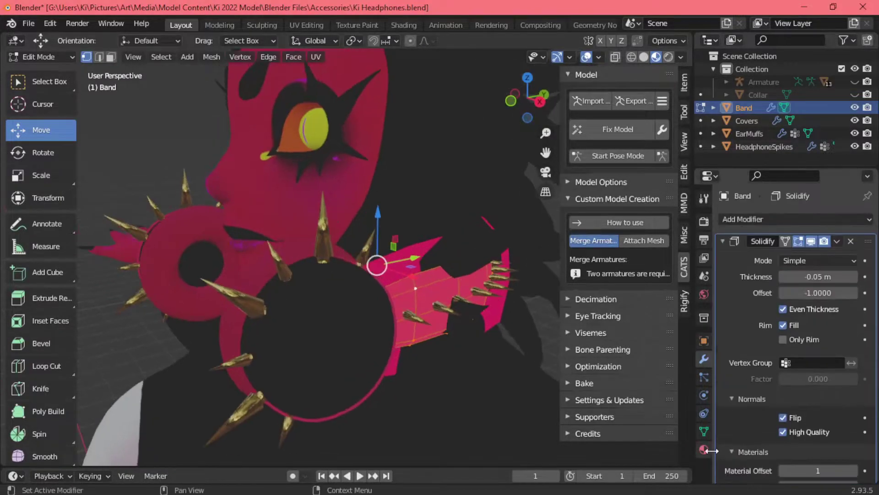
{"action": "left_click", "coordinate": [704, 449]}
{"action": "left_click", "coordinate": [703, 358]}
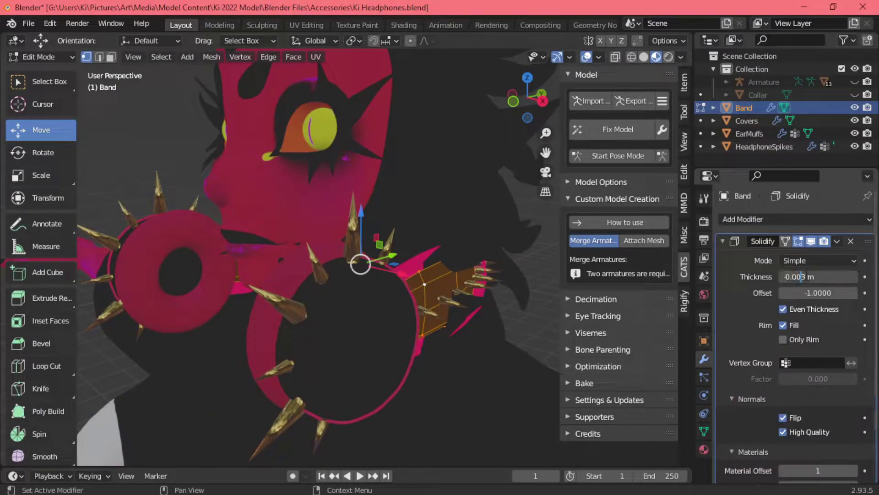
Step: Leave Edit Mode and inspect the band's outline from side and front views
{"action": "middle_click_drag", "start_coordinate": [521, 320], "coordinate": [412, 312]}
{"action": "key", "text": "Tab"}
{"action": "scroll", "coordinate": [299, 298], "scroll_direction": "up", "scroll_amount": 3}
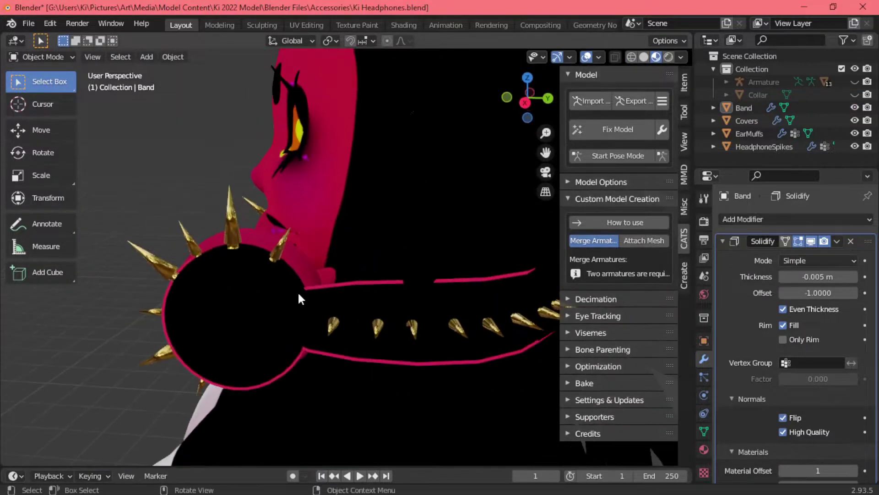
{"action": "middle_click_drag", "start_coordinate": [458, 293], "coordinate": [424, 301]}
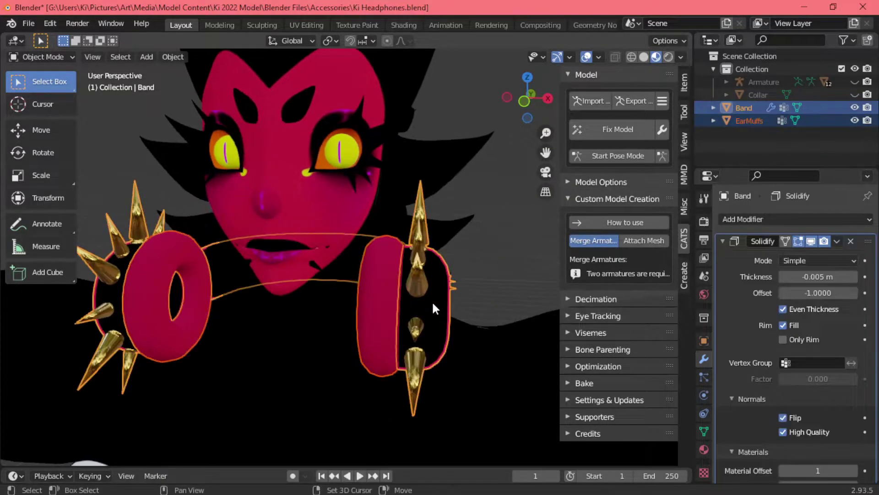
Step: Delete the avatar's Collection in the Outliner, keeping its child objects
{"action": "middle_click_drag", "start_coordinate": [392, 286], "coordinate": [479, 238]}
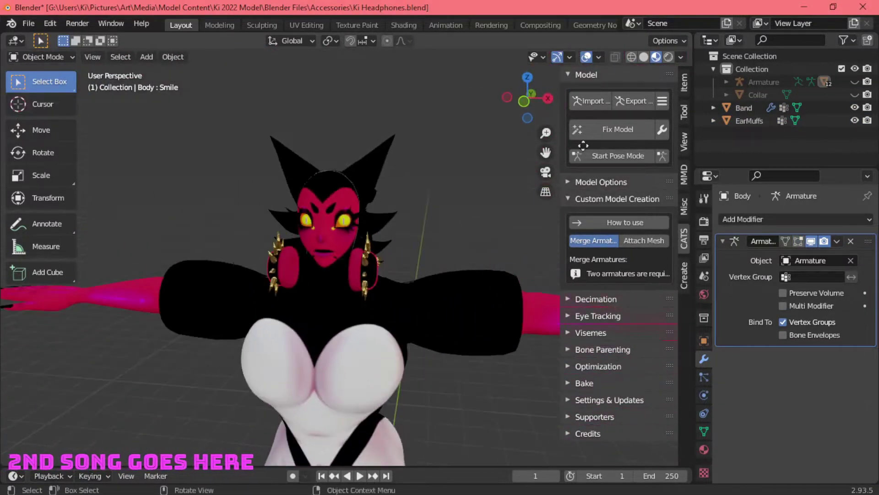
{"action": "right_click", "coordinate": [770, 75]}
{"action": "left_click", "coordinate": [628, 141]}
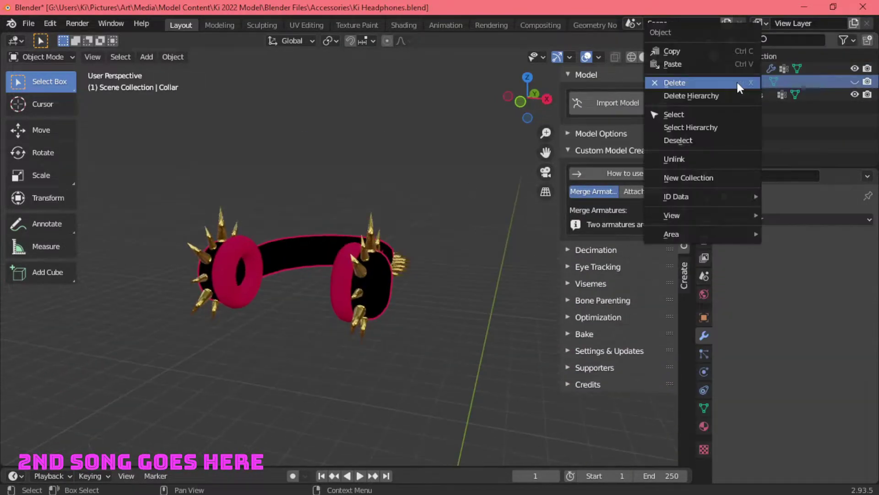
Step: Reveal the collar and separate its KI lettering into a new object named KI
{"action": "key", "text": "alt+h"}
{"action": "key", "text": "KP_Decimal"}
{"action": "key", "text": "Tab"}
{"action": "scroll", "coordinate": [329, 309], "scroll_direction": "down", "scroll_amount": 3}
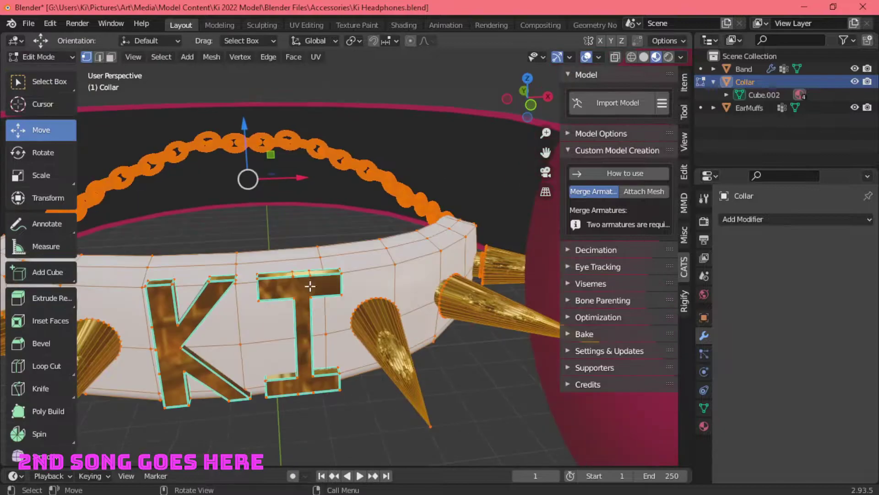
{"action": "key", "text": "l"}
{"action": "scroll", "coordinate": [328, 309], "scroll_direction": "down", "scroll_amount": 4}
{"action": "left_click", "coordinate": [240, 57]}
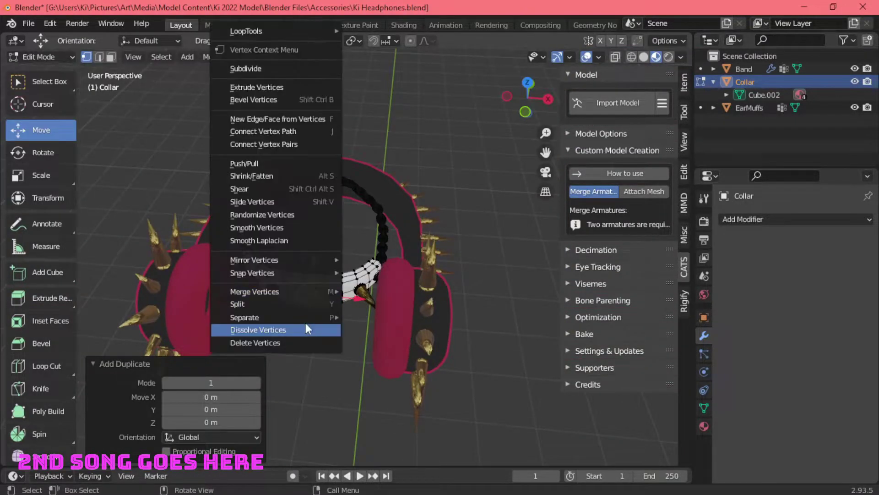
{"action": "left_click", "coordinate": [376, 316]}
{"action": "type", "text": "KI"}
{"action": "key", "text": "Return"}
Step: Move the KI letters toward the right ear cup, checking top and side views
{"action": "middle_click_drag", "start_coordinate": [275, 100], "coordinate": [64, 95]}
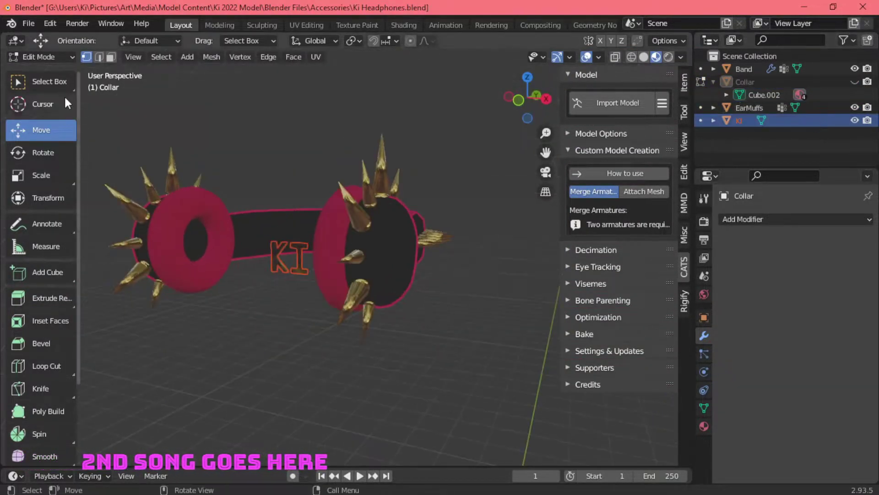
{"action": "key", "text": "Tab"}
{"action": "key", "text": "Tab"}
{"action": "middle_click_drag", "start_coordinate": [57, 46], "coordinate": [334, 227]}
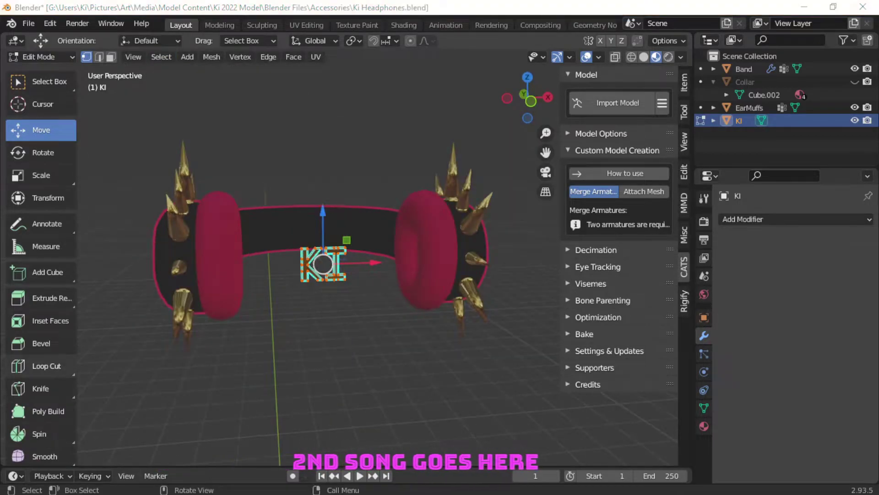
{"action": "left_click_drag", "start_coordinate": [375, 263], "coordinate": [467, 314]}
{"action": "key", "text": "KP_7"}
{"action": "middle_click_drag", "start_coordinate": [515, 365], "coordinate": [489, 416]}
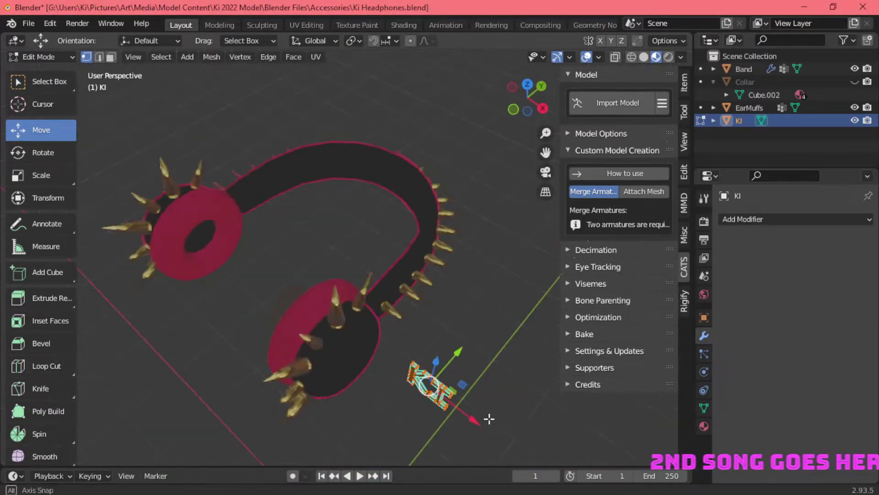
{"action": "key", "text": "KP_7"}
{"action": "key", "text": "KP_3"}
{"action": "scroll", "coordinate": [408, 212], "scroll_direction": "up", "scroll_amount": 3}
Step: Slide the KI letters onto the ear cup's outer face and confirm the placement
{"action": "key", "text": "g"}
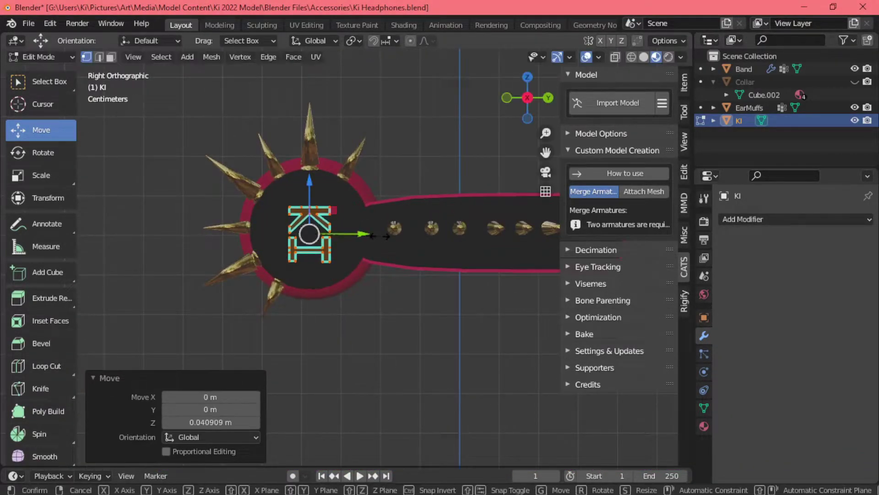
{"action": "middle_click_drag", "start_coordinate": [386, 236], "coordinate": [422, 210]}
{"action": "key", "text": "KP_1"}
{"action": "middle_click_drag", "start_coordinate": [465, 188], "coordinate": [249, 257]}
{"action": "key", "text": "g"}
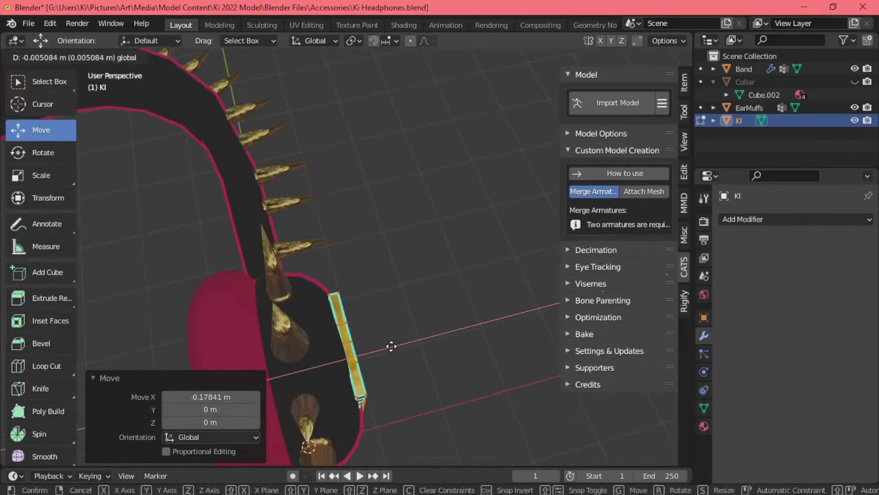
{"action": "left_click", "coordinate": [391, 346]}
{"action": "middle_click_drag", "start_coordinate": [391, 345], "coordinate": [274, 256]}
{"action": "scroll", "coordinate": [168, 204], "scroll_direction": "down", "scroll_amount": 3}
{"action": "scroll", "coordinate": [391, 275], "scroll_direction": "up", "scroll_amount": 5}
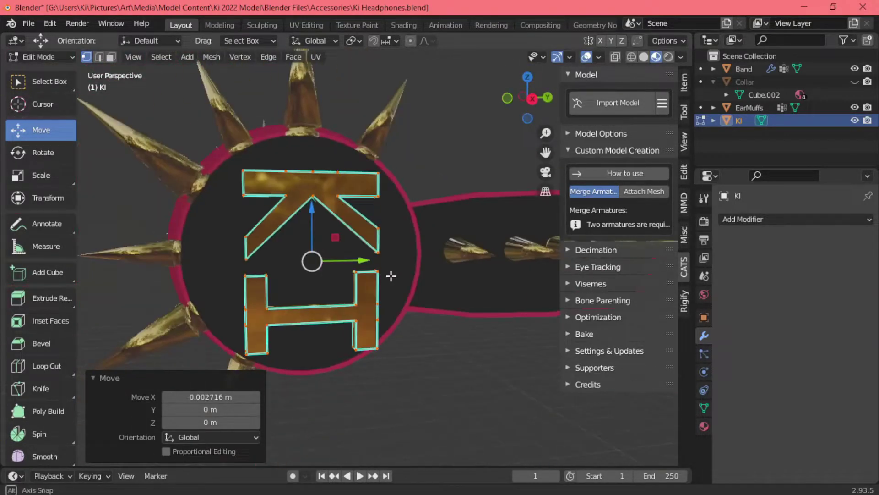
{"action": "key", "text": "alt+q"}
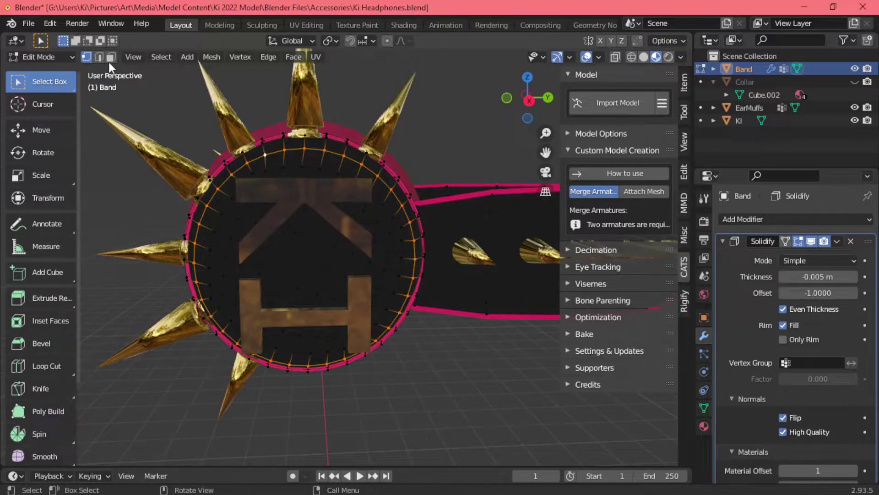
Step: In Solid shading, circle-select the ear cup face vertices and move them inward along X
{"action": "left_click", "coordinate": [644, 57]}
{"action": "left_click", "coordinate": [99, 57]}
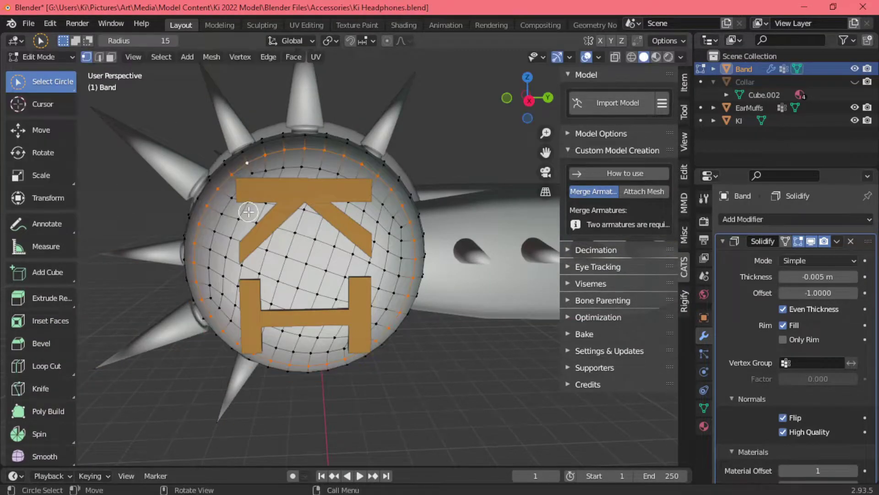
{"action": "key", "text": "c"}
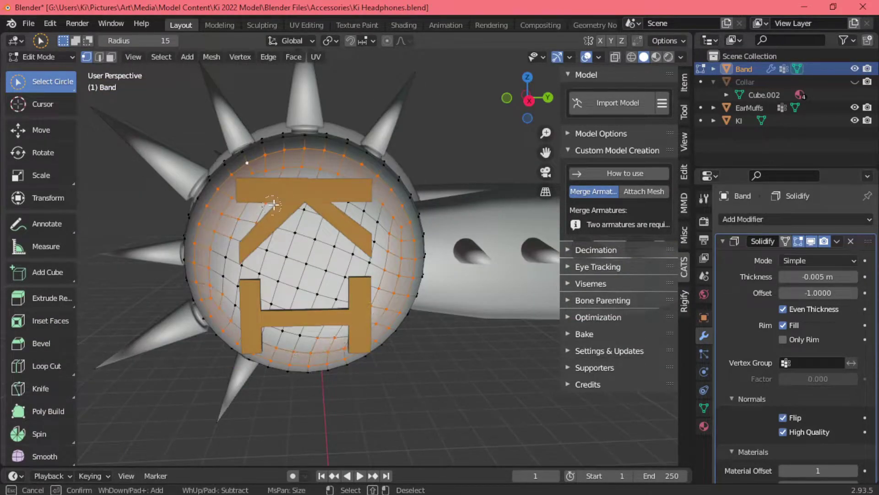
{"action": "key", "text": "Escape"}
{"action": "scroll", "coordinate": [278, 228], "scroll_direction": "down", "scroll_amount": 3}
{"action": "middle_click_drag", "start_coordinate": [278, 229], "coordinate": [300, 170]}
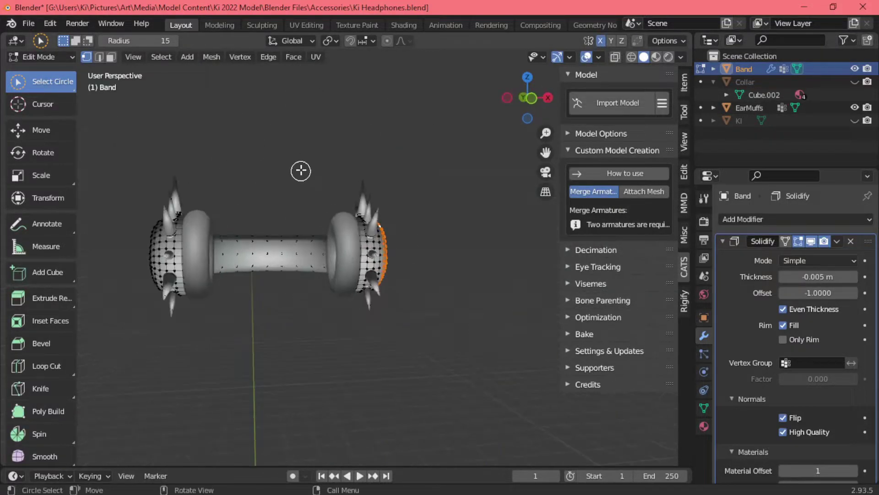
{"action": "left_click", "coordinate": [41, 130]}
{"action": "left_click_drag", "start_coordinate": [293, 293], "coordinate": [274, 293]}
{"action": "mouse_move", "coordinate": [274, 293]}
{"action": "middle_mouse_down"}
{"action": "mouse_move", "coordinate": [400, 221]}
{"action": "mouse_move", "coordinate": [414, 172]}
{"action": "mouse_move", "coordinate": [352, 275]}
{"action": "middle_mouse_up"}
Step: Select the central ear cup face vertices and push them further inward, deepening the recess
{"action": "scroll", "coordinate": [353, 275], "scroll_direction": "up", "scroll_amount": 3}
{"action": "key", "text": "w"}
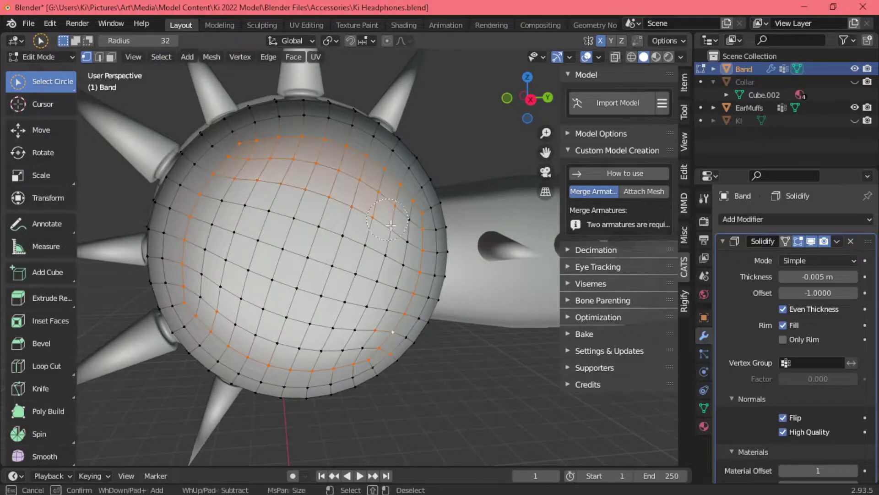
{"action": "key", "text": "Escape"}
{"action": "middle_click_drag", "start_coordinate": [297, 257], "coordinate": [320, 229]}
{"action": "left_click", "coordinate": [41, 129]}
{"action": "left_click_drag", "start_coordinate": [293, 257], "coordinate": [275, 256]}
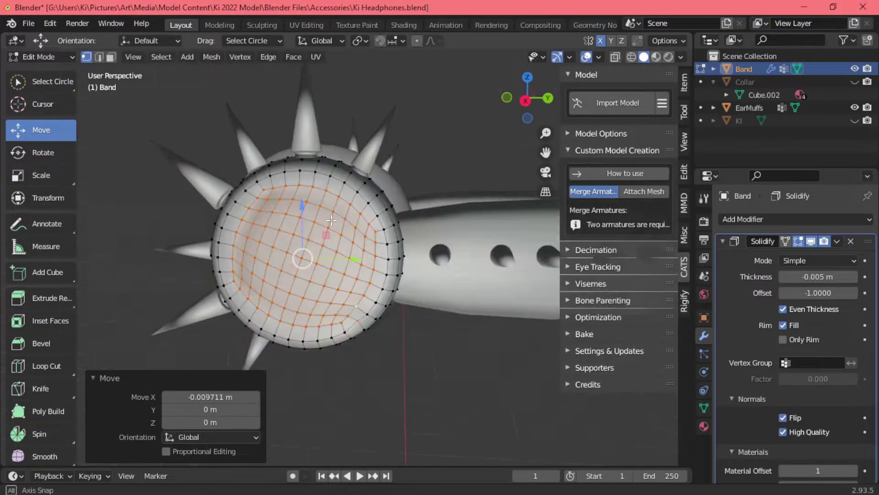
{"action": "middle_click_drag", "start_coordinate": [274, 256], "coordinate": [256, 329]}
{"action": "left_click", "coordinate": [67, 138]}
{"action": "left_click", "coordinate": [41, 130]}
{"action": "mouse_move", "coordinate": [147, 261]}
{"action": "middle_mouse_down"}
{"action": "mouse_move", "coordinate": [348, 257]}
{"action": "mouse_move", "coordinate": [348, 229]}
{"action": "mouse_move", "coordinate": [366, 206]}
{"action": "middle_mouse_up"}
Step: Move the KI lettering so it fits into the recessed ear cup face
{"action": "left_click", "coordinate": [843, 122]}
{"action": "key", "text": "Tab"}
{"action": "middle_click_drag", "start_coordinate": [412, 229], "coordinate": [320, 229]}
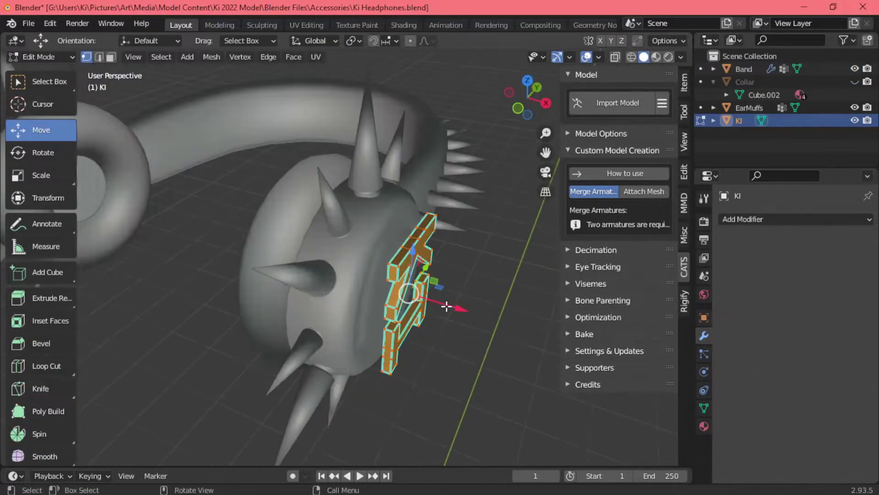
{"action": "left_click_drag", "start_coordinate": [275, 257], "coordinate": [257, 257]}
{"action": "middle_click_drag", "start_coordinate": [256, 256], "coordinate": [243, 258]}
{"action": "left_click_drag", "start_coordinate": [244, 258], "coordinate": [243, 259]}
{"action": "left_click", "coordinate": [243, 258]}
{"action": "middle_click_drag", "start_coordinate": [243, 259], "coordinate": [366, 229]}
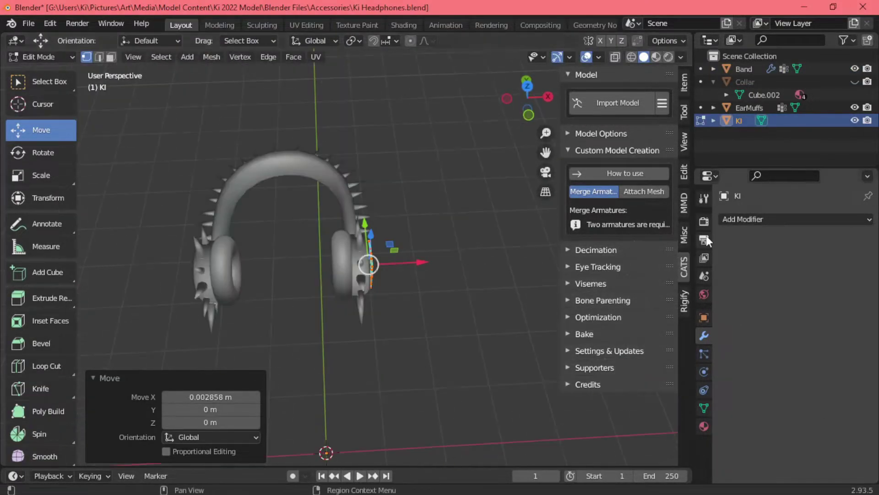
Step: Add a Mirror modifier to the KI lettering and apply it
{"action": "left_click", "coordinate": [797, 218]}
{"action": "left_click", "coordinate": [609, 368]}
{"action": "mouse_move", "coordinate": [458, 229]}
{"action": "middle_mouse_down"}
{"action": "mouse_move", "coordinate": [408, 195]}
{"action": "mouse_move", "coordinate": [300, 247]}
{"action": "middle_mouse_up"}
{"action": "key", "text": "Tab"}
{"action": "left_click", "coordinate": [837, 241]}
{"action": "left_click", "coordinate": [801, 251]}
Step: In Edit Mode, select the connected letters and rotate them flat in front view
{"action": "key", "text": "Tab"}
{"action": "key", "text": "ctrl+l"}
{"action": "key", "text": "KP_1"}
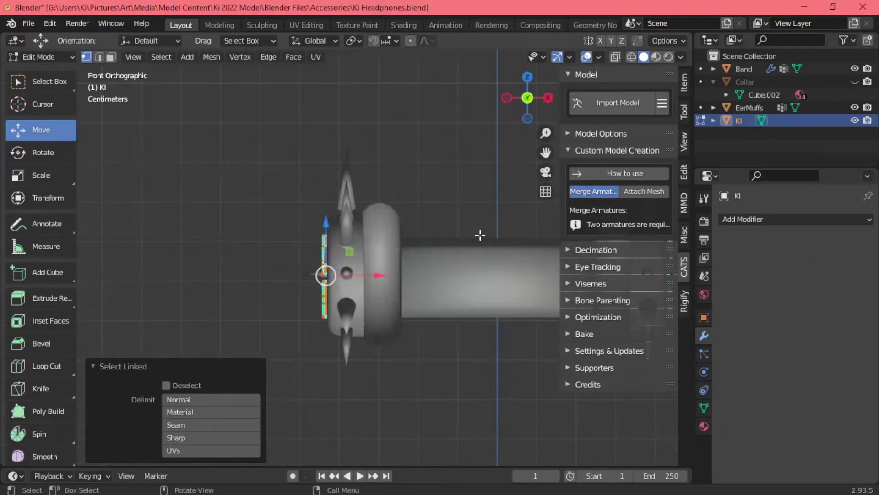
{"action": "left_click", "coordinate": [479, 235]}
{"action": "middle_click_drag", "start_coordinate": [479, 234], "coordinate": [343, 167]}
{"action": "key", "text": "Tab"}
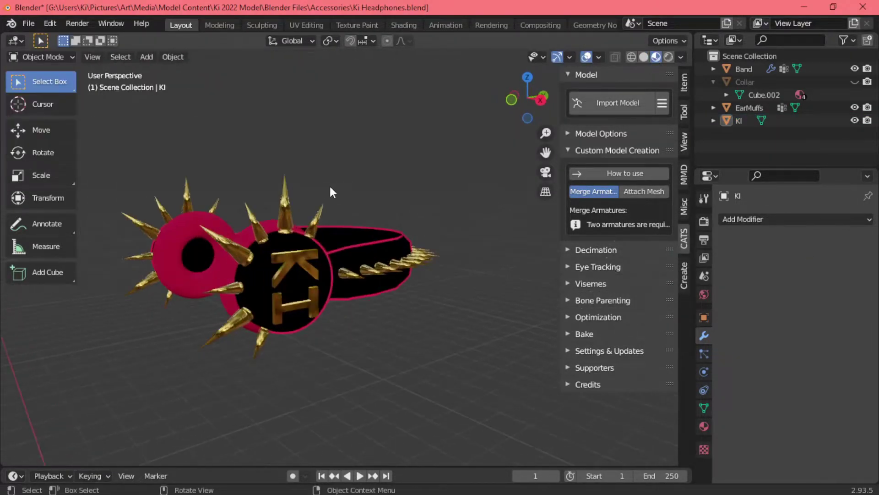
{"action": "scroll", "coordinate": [289, 250], "scroll_direction": "up", "scroll_amount": 3}
{"action": "left_click", "coordinate": [289, 249]}
{"action": "middle_click_drag", "start_coordinate": [290, 250], "coordinate": [389, 191]}
{"action": "scroll", "coordinate": [389, 190], "scroll_direction": "down", "scroll_amount": 3}
{"action": "left_click", "coordinate": [361, 283]}
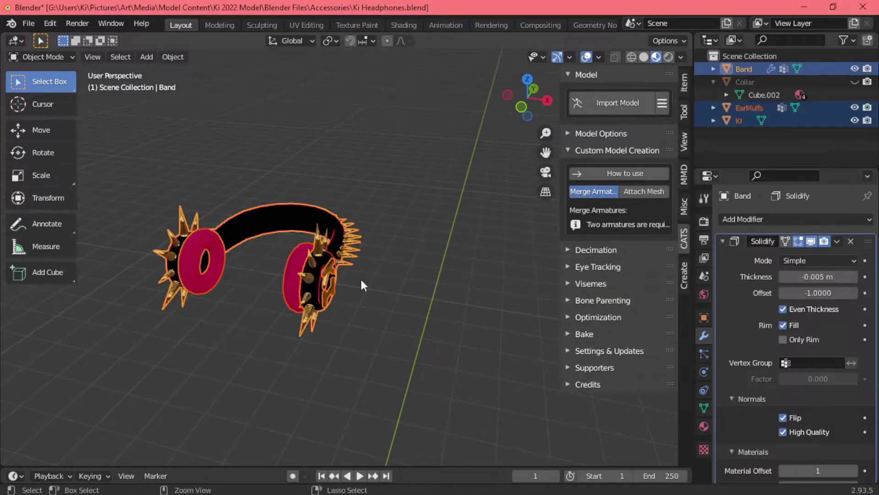
{"action": "left_click", "coordinate": [311, 293]}
{"action": "scroll", "coordinate": [312, 293], "scroll_direction": "up", "scroll_amount": 3}
{"action": "left_click", "coordinate": [704, 407]}
{"action": "key", "text": "Tab"}
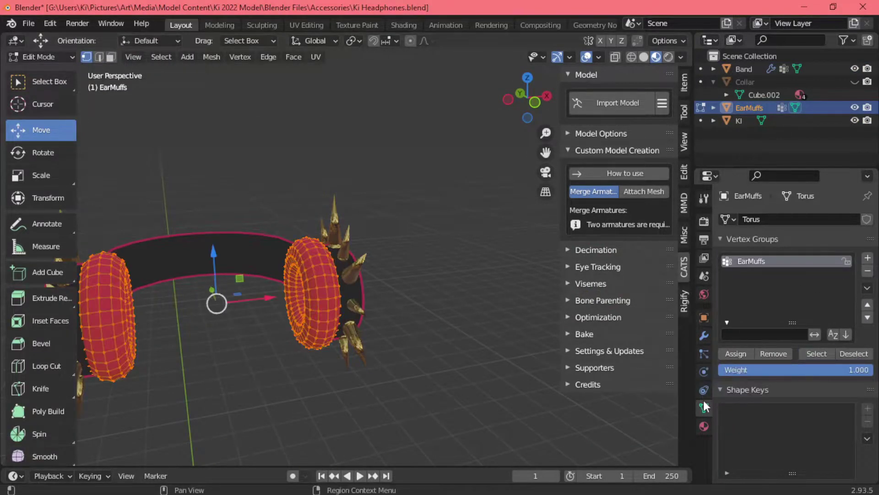
{"action": "left_click", "coordinate": [704, 426]}
{"action": "key", "text": "Tab"}
{"action": "left_click", "coordinate": [353, 263]}
{"action": "right_click", "coordinate": [350, 294]}
{"action": "left_click", "coordinate": [306, 218]}
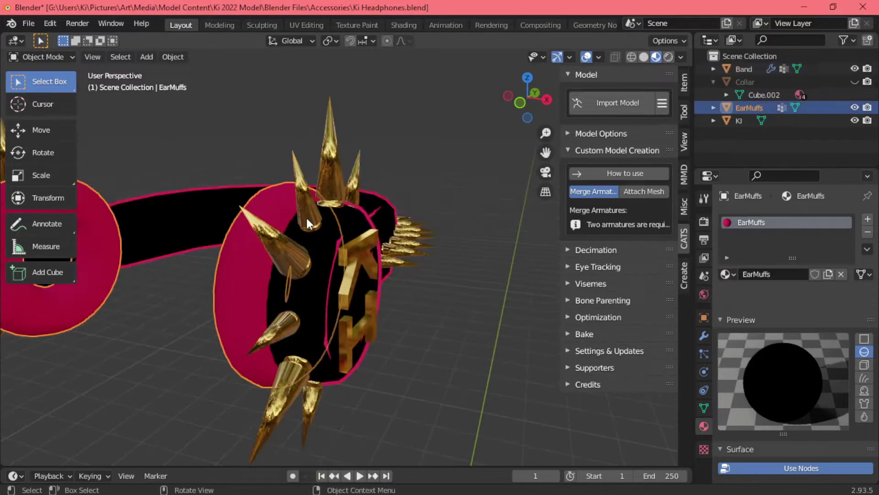
{"action": "middle_click_drag", "start_coordinate": [307, 218], "coordinate": [386, 262]}
{"action": "left_click", "coordinate": [386, 262]}
{"action": "left_click", "coordinate": [704, 335]}
{"action": "left_click", "coordinate": [704, 408]}
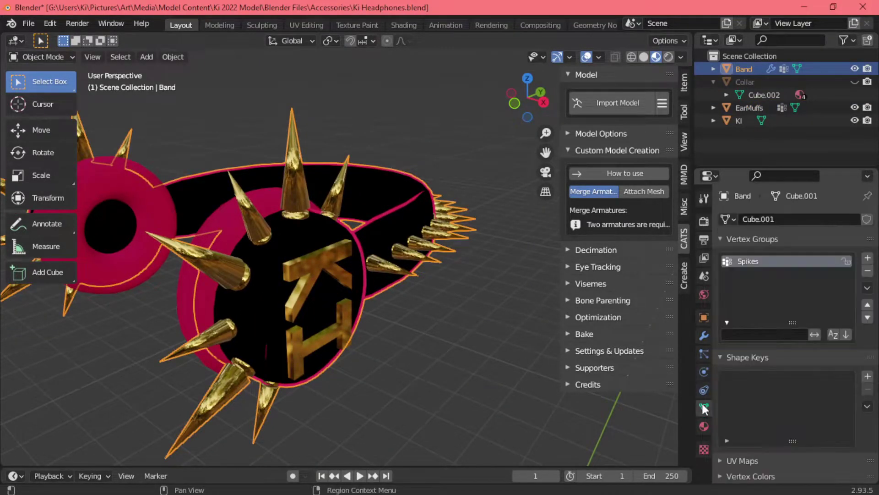
{"action": "key", "text": "Tab"}
{"action": "middle_click_drag", "start_coordinate": [480, 284], "coordinate": [366, 274]}
{"action": "middle_click_drag", "start_coordinate": [353, 173], "coordinate": [415, 249]}
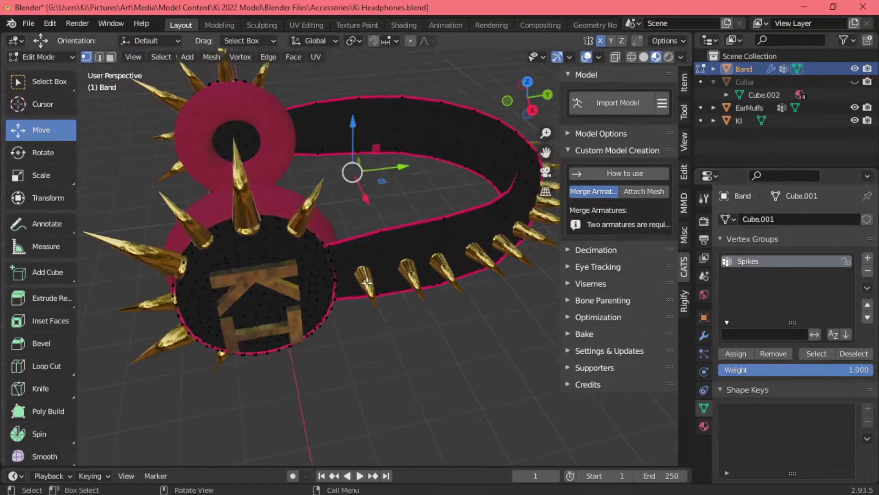
{"action": "key", "text": "z"}
{"action": "key", "text": "Tab"}
{"action": "key", "text": "Tab"}
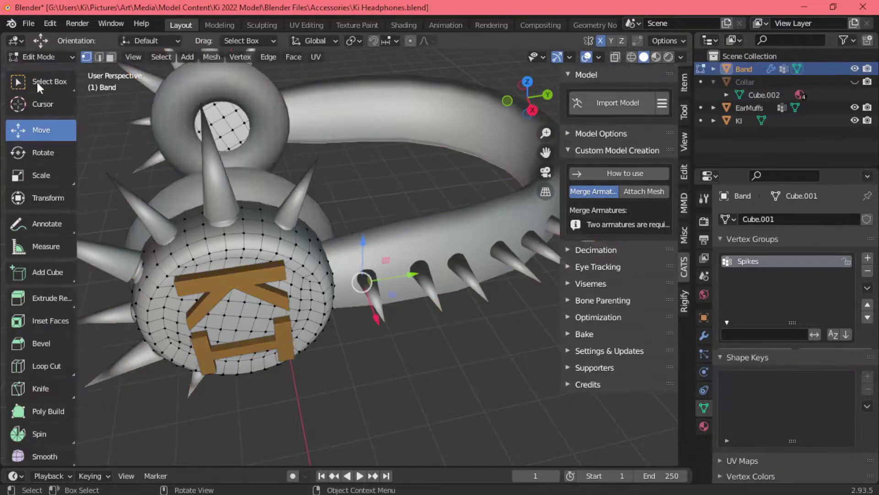
{"action": "scroll", "coordinate": [357, 275], "scroll_direction": "up", "scroll_amount": 3}
{"action": "scroll", "coordinate": [320, 275], "scroll_direction": "down", "scroll_amount": 5}
{"action": "key", "text": "Tab"}
{"action": "middle_click_drag", "start_coordinate": [321, 275], "coordinate": [320, 316]}
{"action": "key", "text": "Tab"}
{"action": "middle_click_drag", "start_coordinate": [366, 247], "coordinate": [458, 275]}
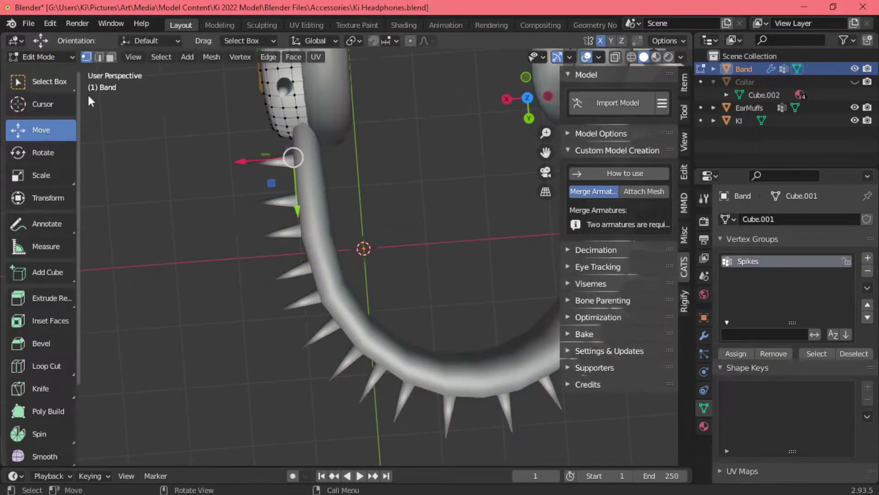
{"action": "scroll", "coordinate": [556, 316], "scroll_direction": "up", "scroll_amount": 4}
{"action": "left_click", "coordinate": [704, 336]}
{"action": "left_click", "coordinate": [704, 426]}
Step: Pick the Spike Earrings material slot, then select the ear muffs object
{"action": "scroll", "coordinate": [320, 275], "scroll_direction": "down", "scroll_amount": 5}
{"action": "left_click", "coordinate": [41, 57]}
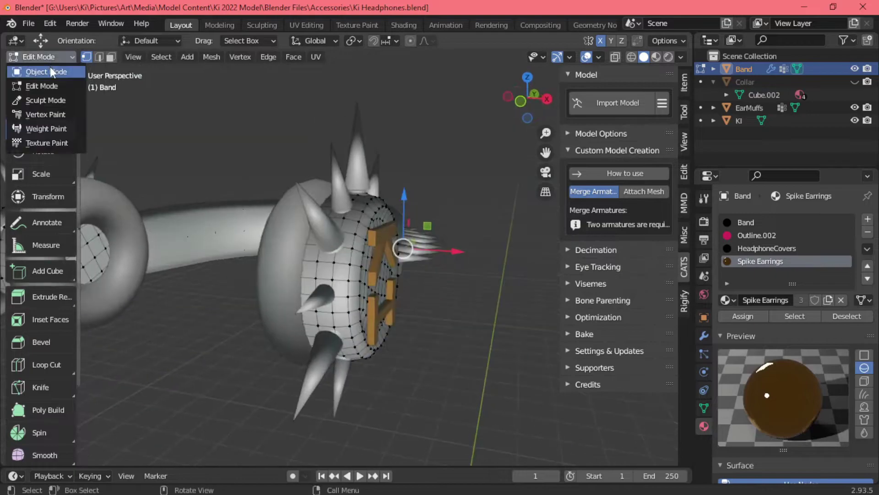
{"action": "left_click", "coordinate": [27, 16]}
{"action": "mouse_move", "coordinate": [320, 275]}
{"action": "middle_mouse_down"}
{"action": "mouse_move", "coordinate": [582, 71]}
{"action": "mouse_move", "coordinate": [206, 174]}
{"action": "mouse_move", "coordinate": [284, 211]}
{"action": "middle_mouse_up"}
{"action": "scroll", "coordinate": [352, 192], "scroll_direction": "up", "scroll_amount": 4}
{"action": "scroll", "coordinate": [419, 270], "scroll_direction": "up", "scroll_amount": 2}
{"action": "left_click", "coordinate": [419, 270]}
{"action": "scroll", "coordinate": [419, 270], "scroll_direction": "down", "scroll_amount": 4}
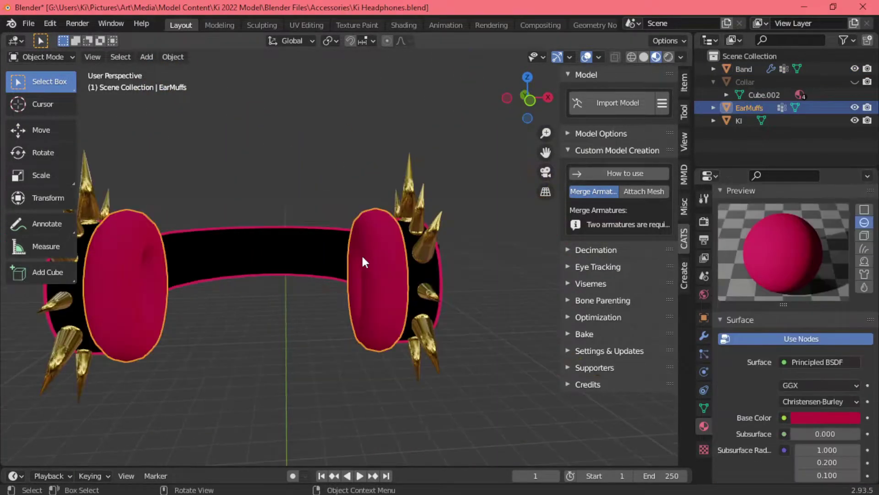
{"action": "middle_click_drag", "start_coordinate": [419, 270], "coordinate": [403, 275]}
Step: Add an Outline.002 material slot to the ear muffs, then remove it again
{"action": "left_click", "coordinate": [868, 219]}
{"action": "left_click", "coordinate": [727, 300]}
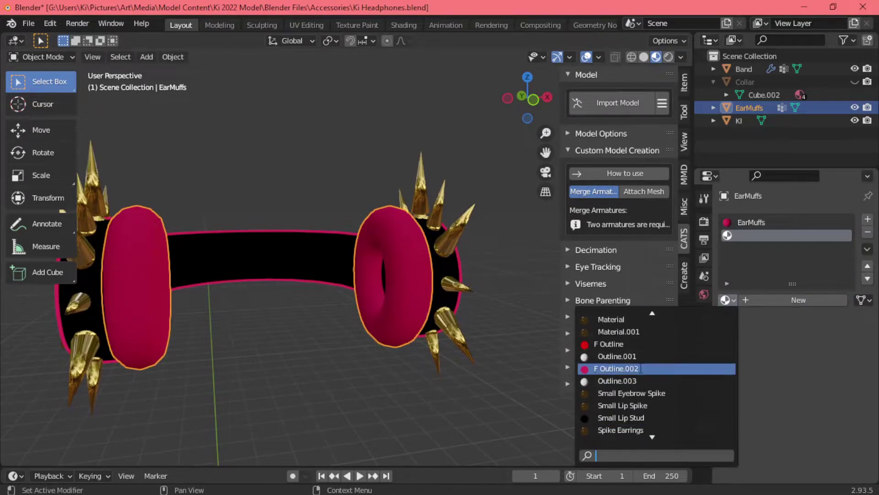
{"action": "left_click", "coordinate": [614, 391]}
{"action": "left_click", "coordinate": [704, 335]}
{"action": "left_click", "coordinate": [704, 426]}
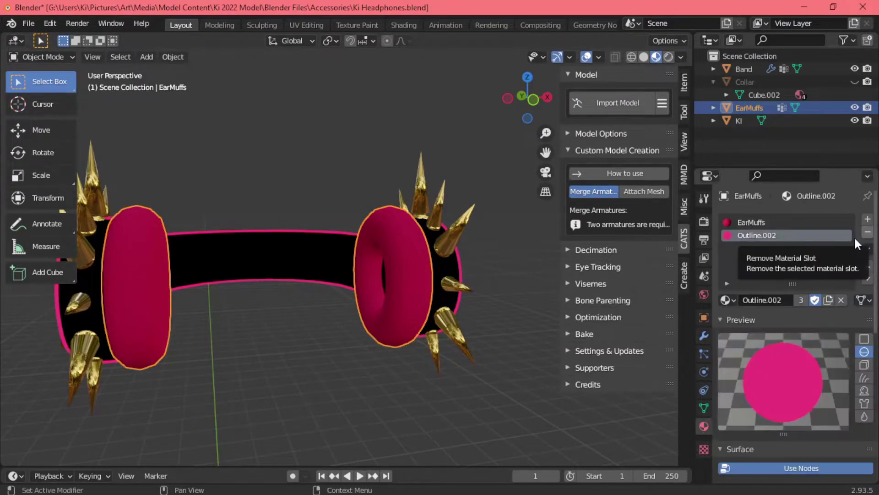
{"action": "left_click", "coordinate": [868, 232]}
{"action": "scroll", "coordinate": [265, 256], "scroll_direction": "down", "scroll_amount": 3}
{"action": "middle_click_drag", "start_coordinate": [274, 247], "coordinate": [264, 256]}
{"action": "scroll", "coordinate": [265, 256], "scroll_direction": "up", "scroll_amount": 2}
{"action": "scroll", "coordinate": [736, 346], "scroll_direction": "down", "scroll_amount": 3}
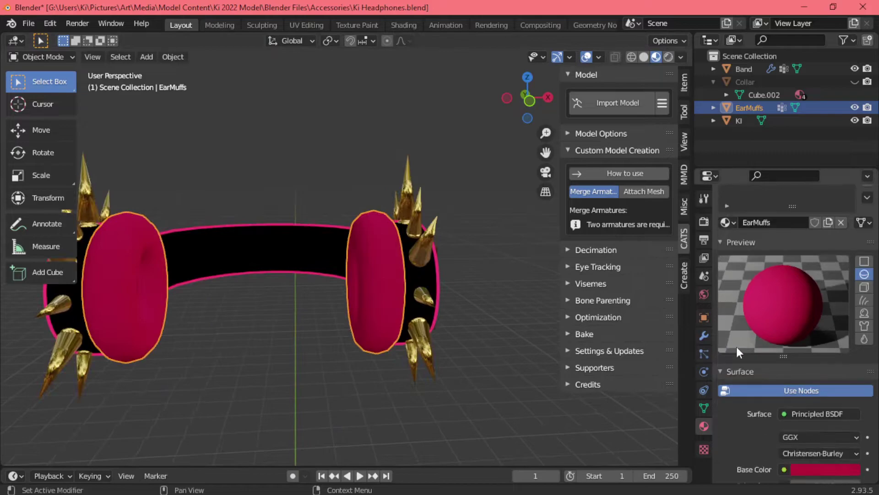
{"action": "scroll", "coordinate": [736, 346], "scroll_direction": "down", "scroll_amount": 5}
{"action": "scroll", "coordinate": [735, 345], "scroll_direction": "down", "scroll_amount": 4}
Step: Select the Band and set its Outline.002 emission colour to FF1727
{"action": "middle_click_drag", "start_coordinate": [206, 206], "coordinate": [245, 133]}
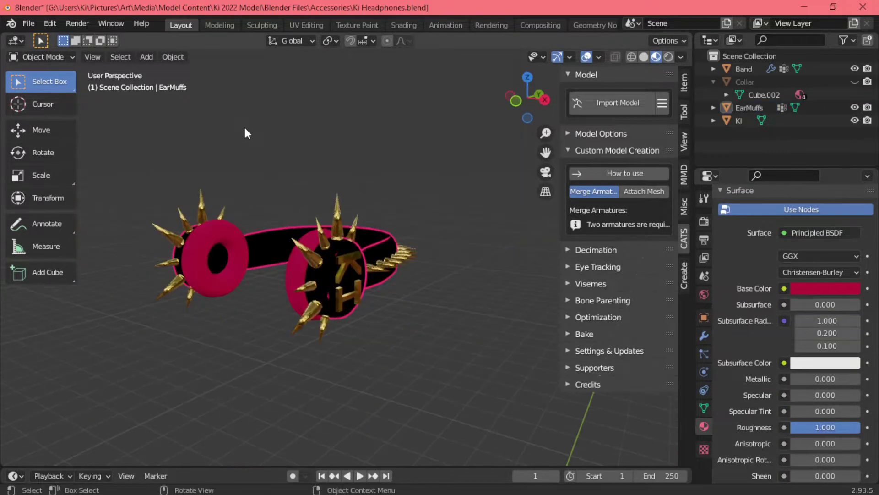
{"action": "left_click", "coordinate": [412, 238]}
{"action": "scroll", "coordinate": [773, 316], "scroll_direction": "down", "scroll_amount": 5}
{"action": "left_click", "coordinate": [826, 436]}
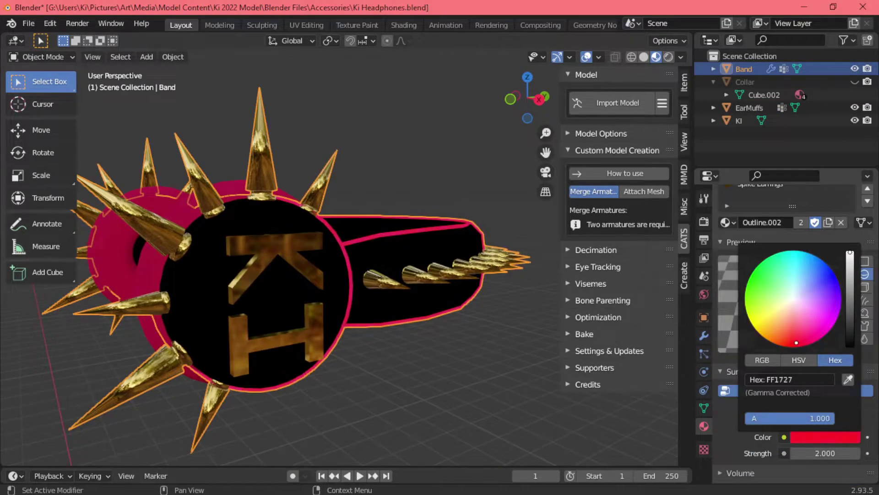
{"action": "scroll", "coordinate": [493, 414], "scroll_direction": "down", "scroll_amount": 5}
{"action": "middle_click_drag", "start_coordinate": [493, 414], "coordinate": [137, 183]}
{"action": "left_click", "coordinate": [28, 23]}
{"action": "left_click", "coordinate": [40, 106]}
Step: In Unity, select Ki Headphones and inspect its imported Collar.001 and Collar Studs materials
{"action": "key", "text": "alt+Tab"}
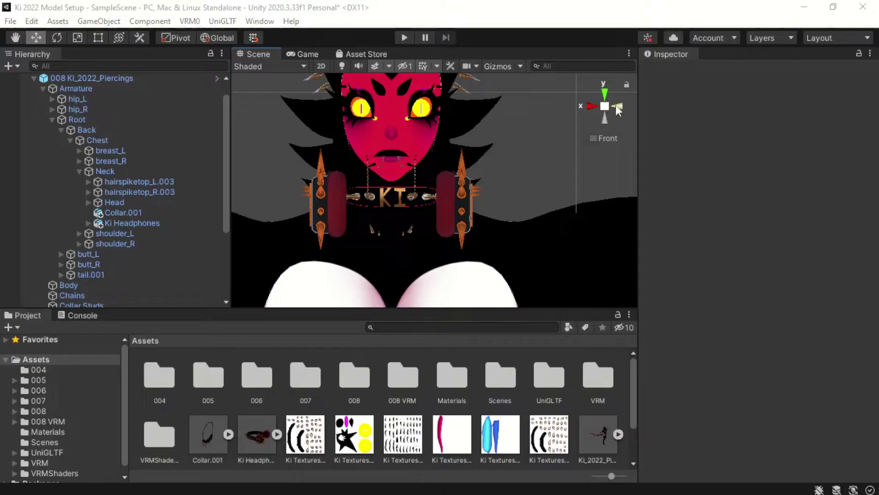
{"action": "left_click", "coordinate": [615, 108]}
{"action": "left_click", "coordinate": [131, 223]}
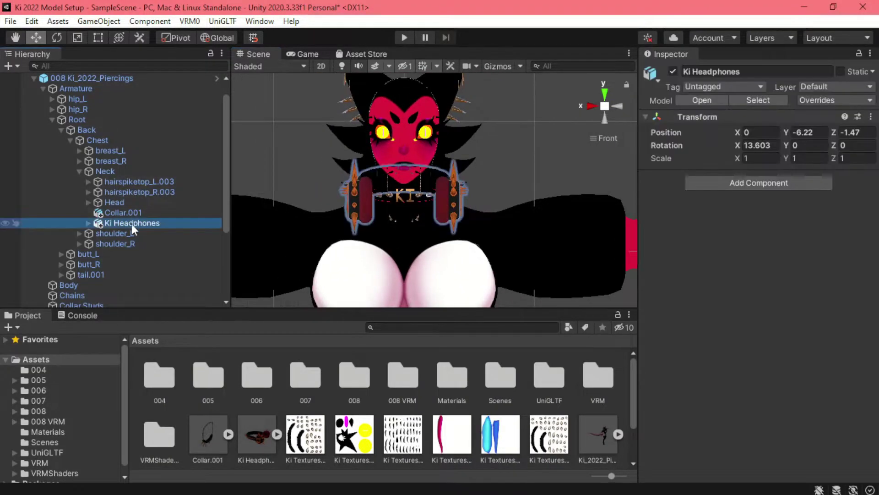
{"action": "left_click", "coordinate": [499, 380]}
{"action": "left_click", "coordinate": [208, 380]}
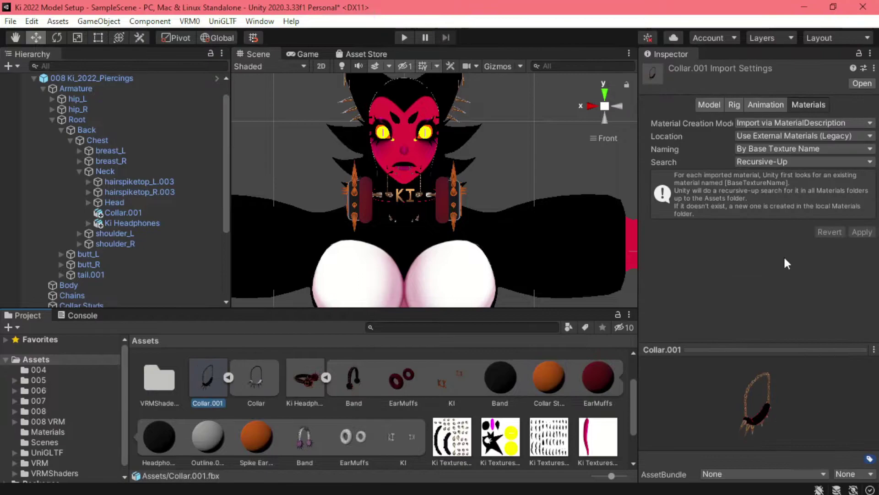
{"action": "left_click", "coordinate": [256, 380]}
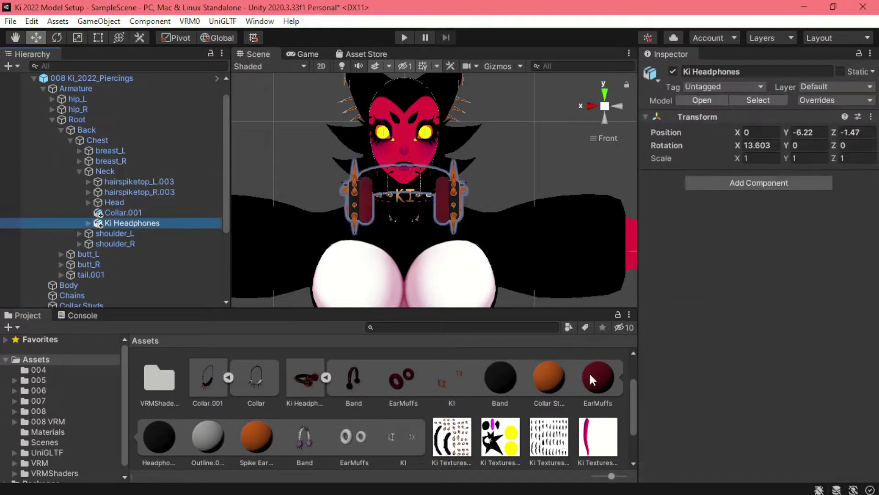
{"action": "left_click", "coordinate": [548, 378]}
{"action": "left_click", "coordinate": [325, 377]}
Step: In the model's Materials import tab, try embedded materials with remaps, then Revert
{"action": "left_click", "coordinate": [804, 136]}
{"action": "left_click", "coordinate": [800, 158]}
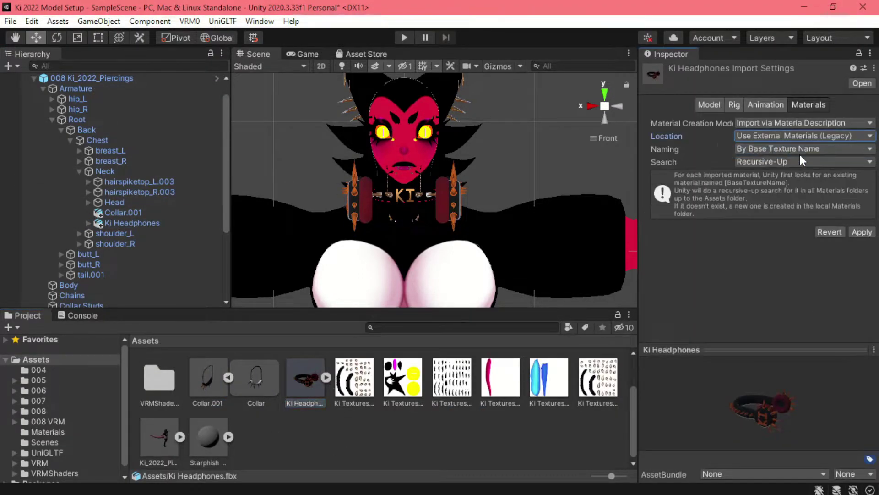
{"action": "left_click", "coordinate": [870, 290]}
{"action": "double_click", "coordinate": [833, 192]}
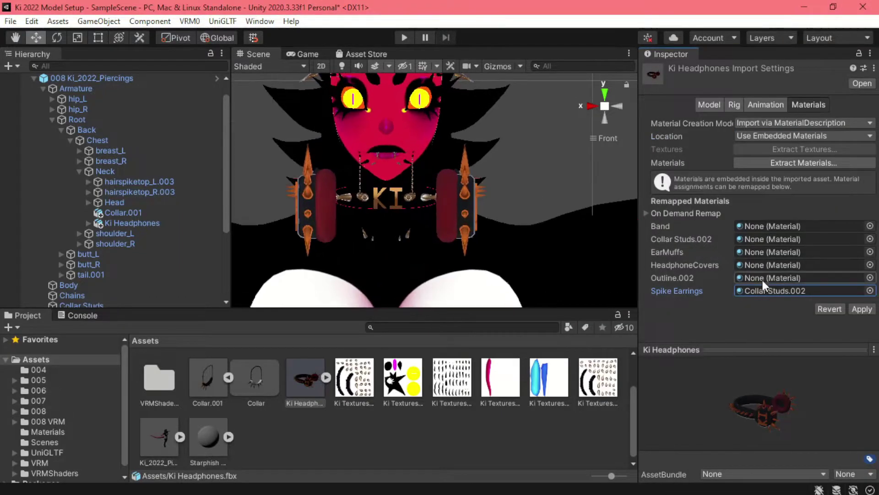
{"action": "left_click", "coordinate": [870, 238]}
{"action": "double_click", "coordinate": [756, 285]}
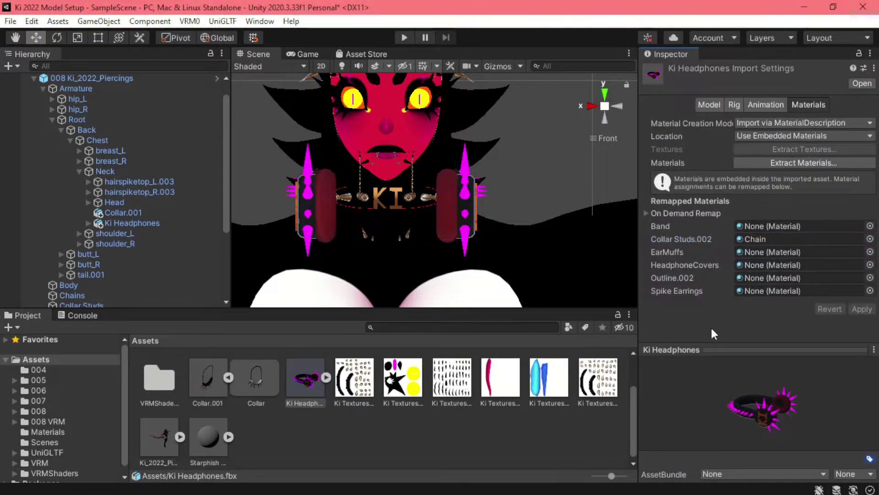
{"action": "left_click", "coordinate": [829, 309]}
{"action": "left_click", "coordinate": [592, 106]}
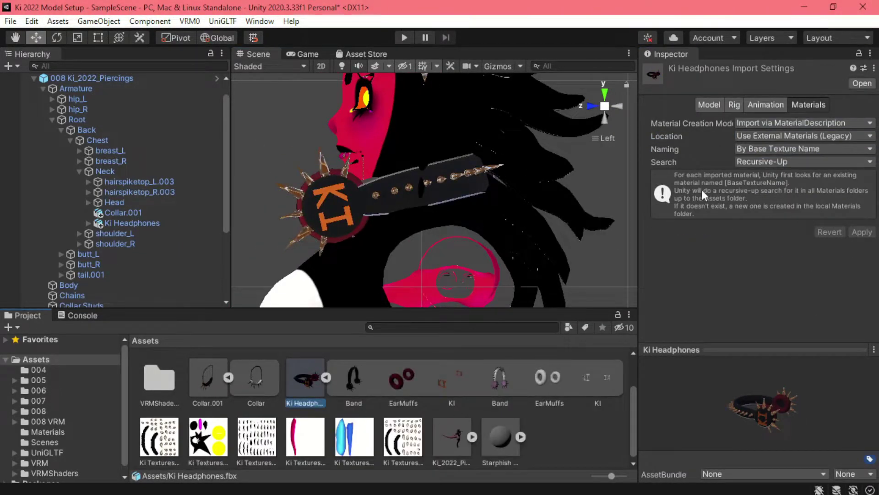
Step: Select the Ki Headphones object in the Unity scene
{"action": "left_click", "coordinate": [117, 224]}
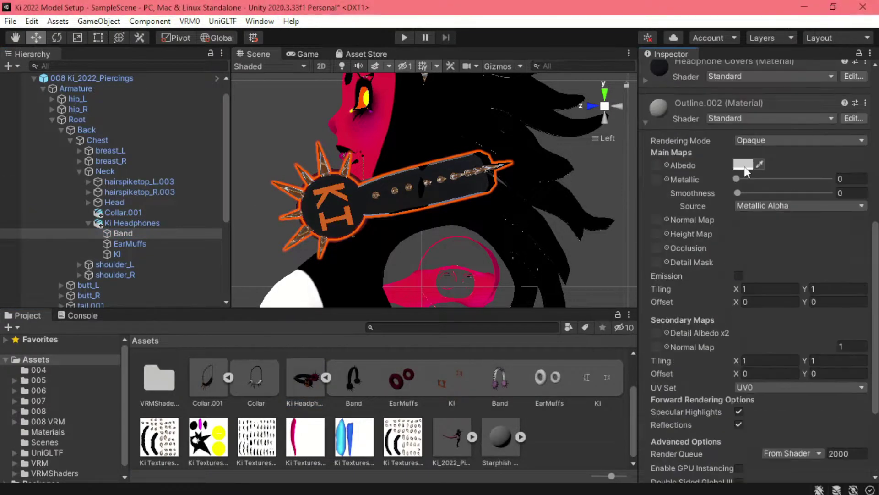